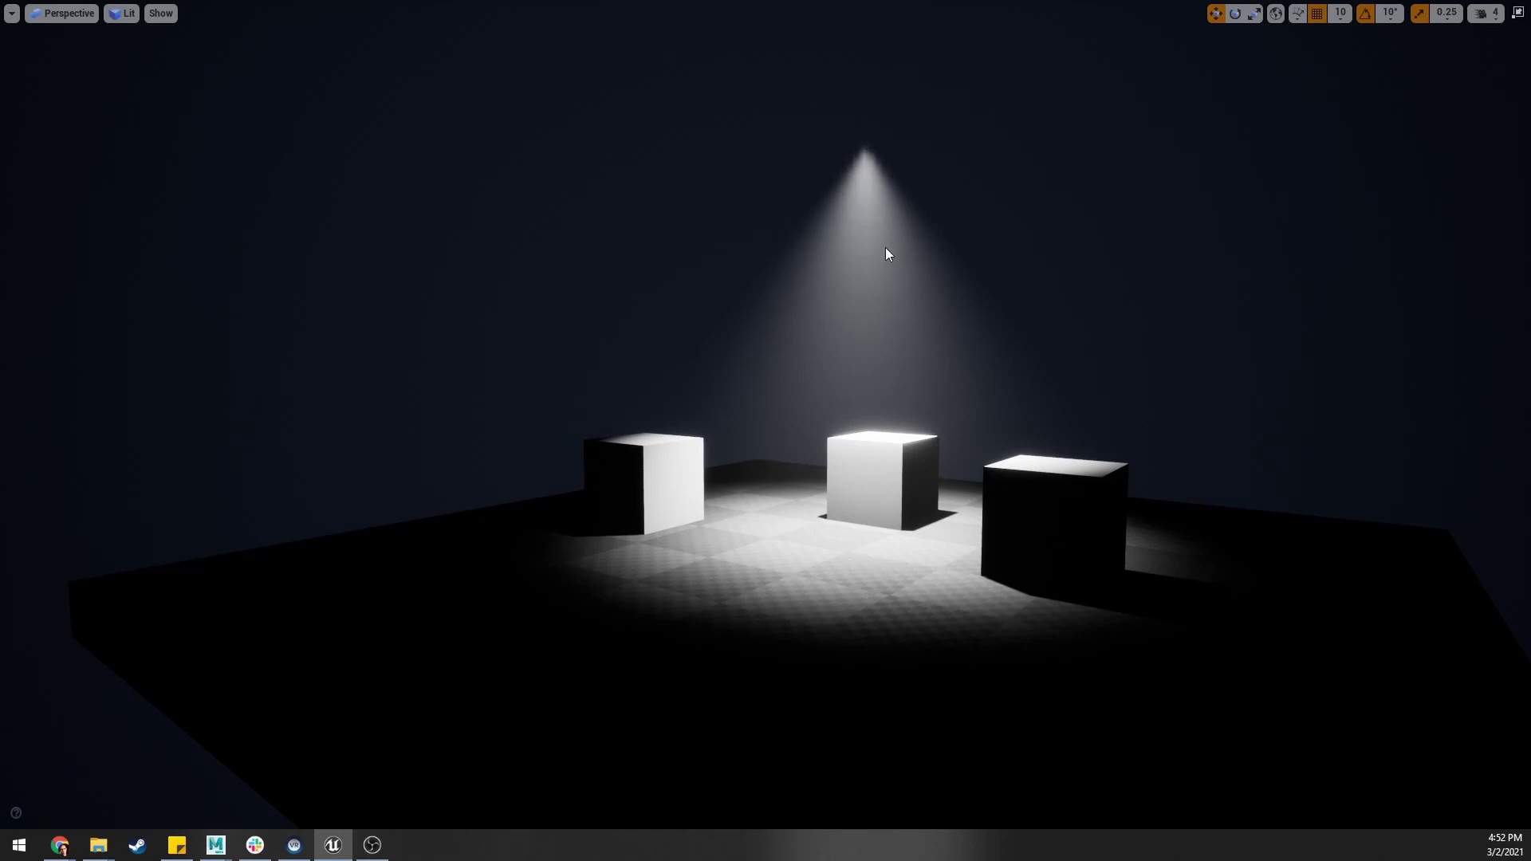
# Step: Leave the immersive full-screen viewport and turn Game View off to show the actor icons
pyautogui.moveTo(887, 251); pyautogui.dragTo(909, 231, button='right')
pyautogui.press('w')
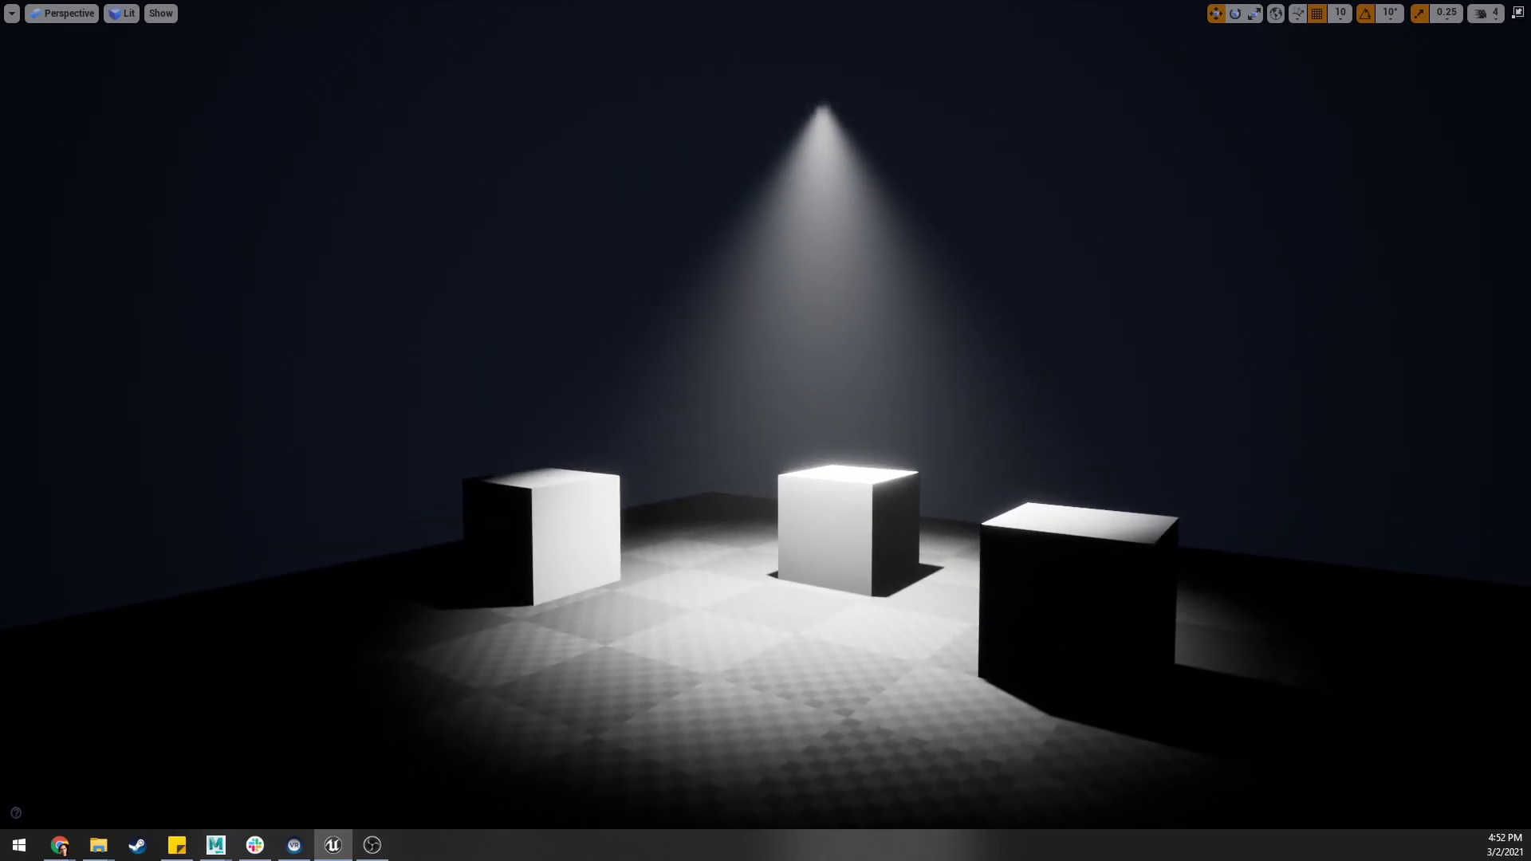
pyautogui.press('F11')
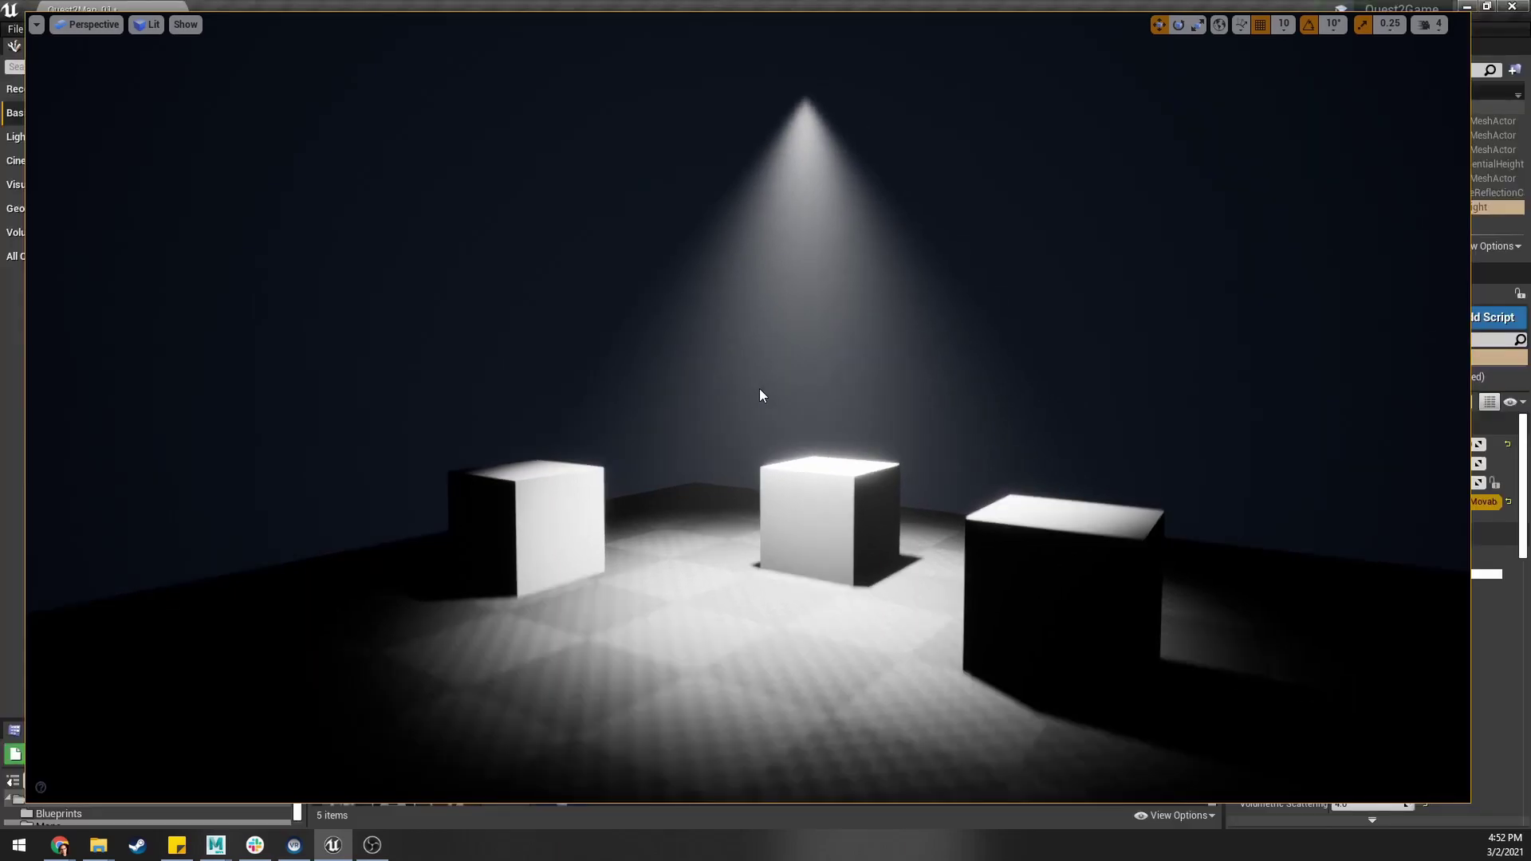
pyautogui.press('g')
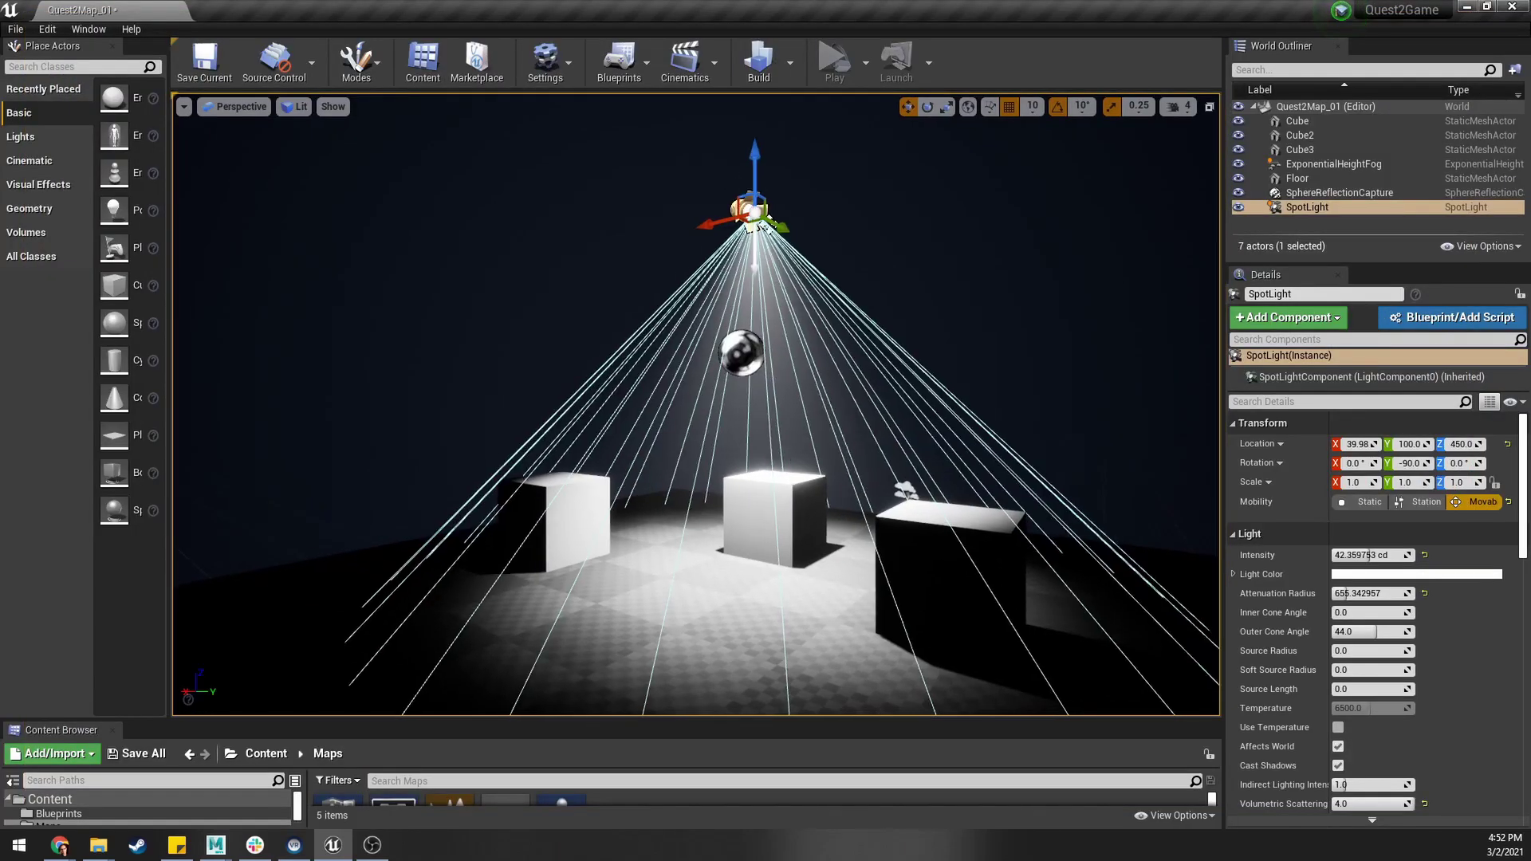
# Step: Inspect the SpotLight and ExponentialHeightFog actors behind the light shaft, leaving only ExponentialHeightFog selected
pyautogui.click(1337, 212)
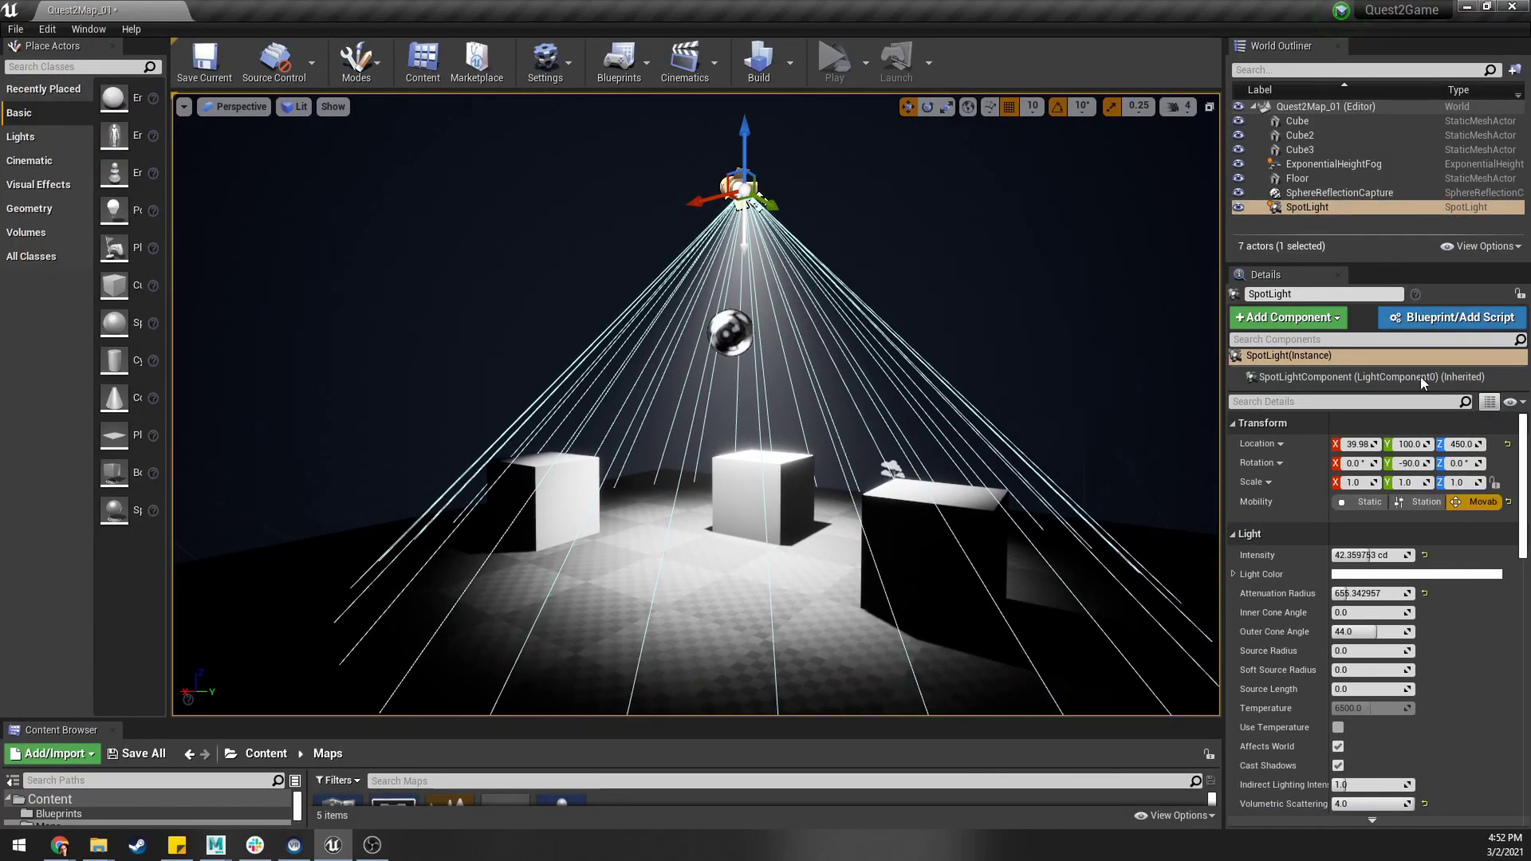
pyautogui.click(1319, 165)
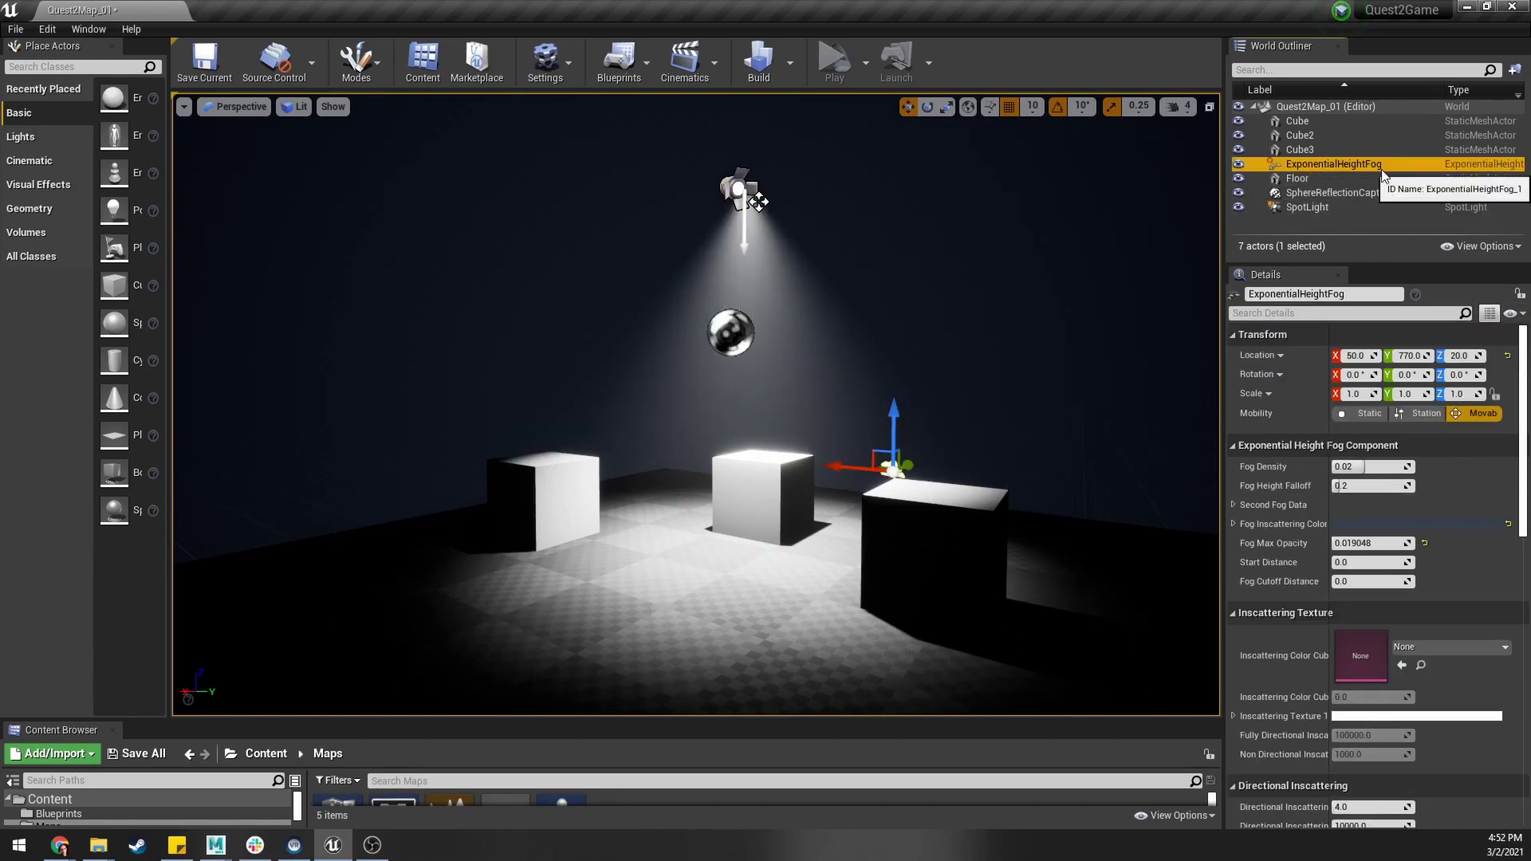
pyautogui.keyDown('ctrl'); pyautogui.click(1362, 208); pyautogui.keyUp('ctrl')
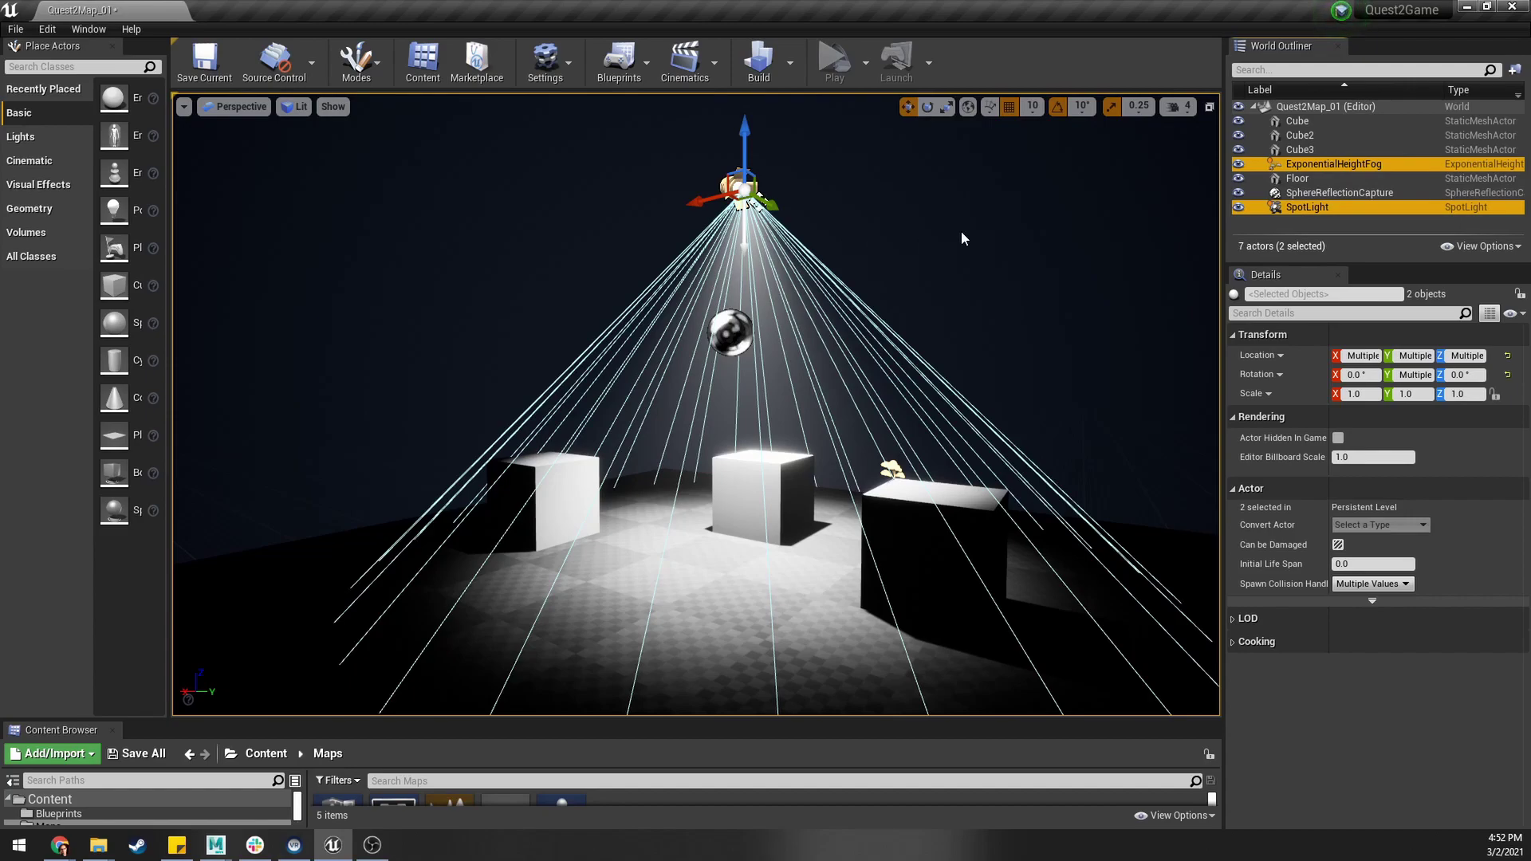
pyautogui.click(1350, 163)
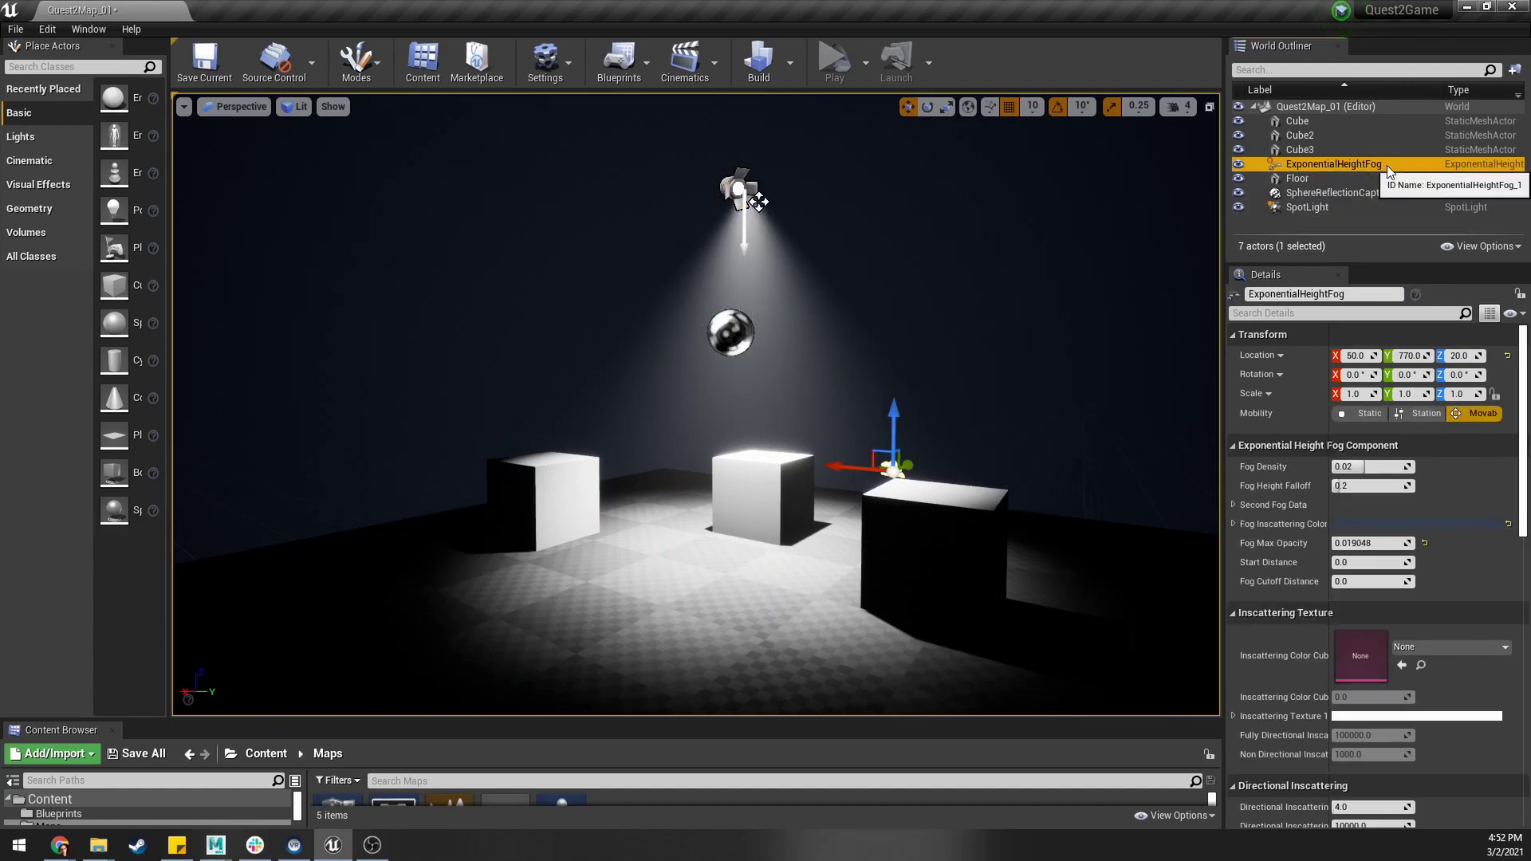
pyautogui.moveTo(832, 321)
pyautogui.mouseDown(button='right')
pyautogui.moveTo(909, 321)
pyautogui.moveTo(833, 321)
pyautogui.mouseUp(button='right')
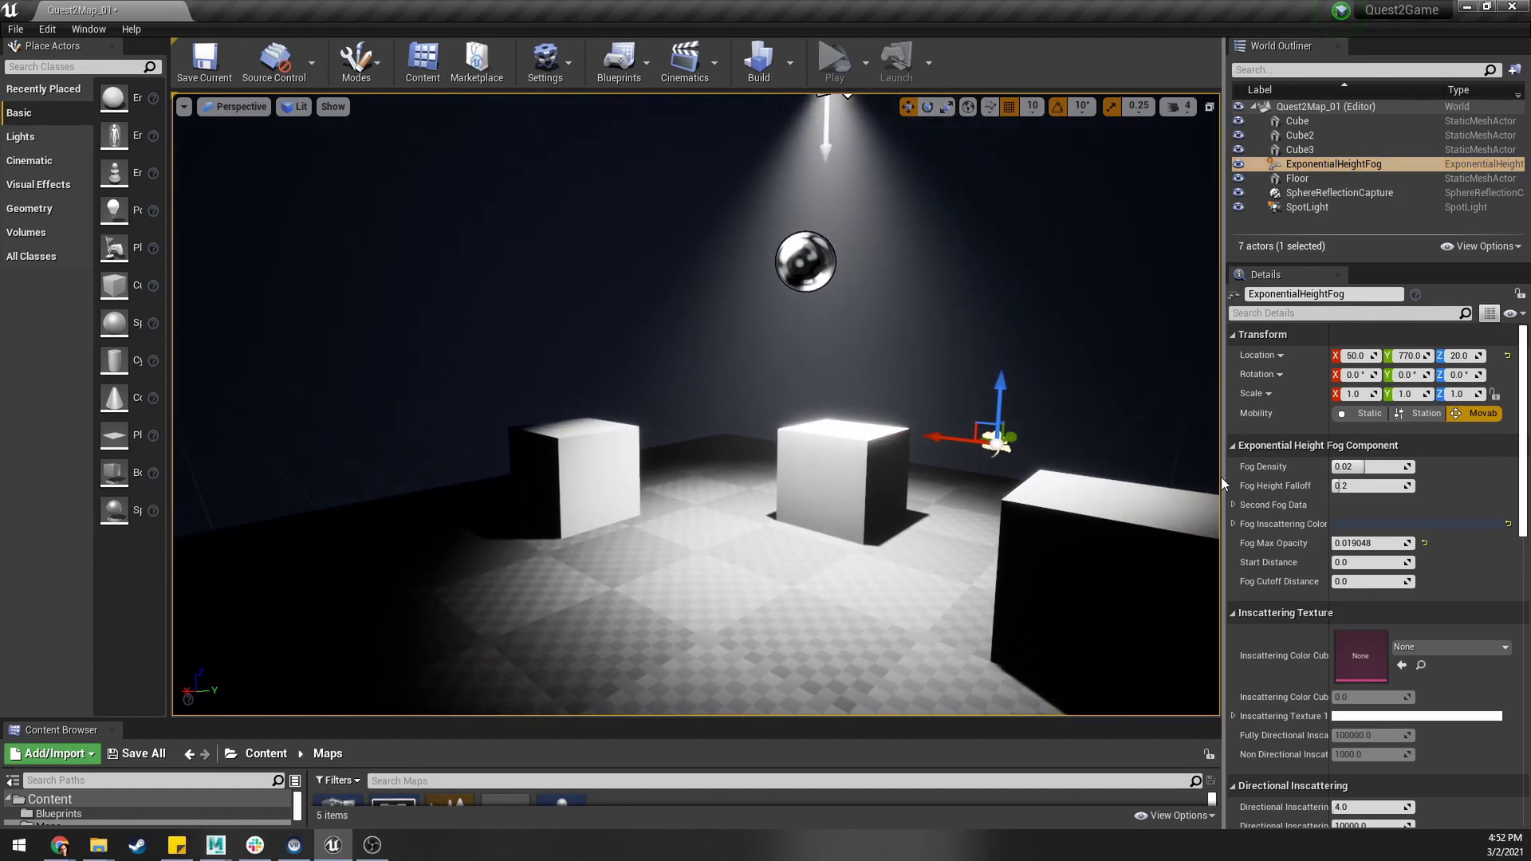
# Step: Switch the height fog's Volumetric Fog option off and back on twice to compare the light shaft
pyautogui.scroll(-8, 1309, 519)
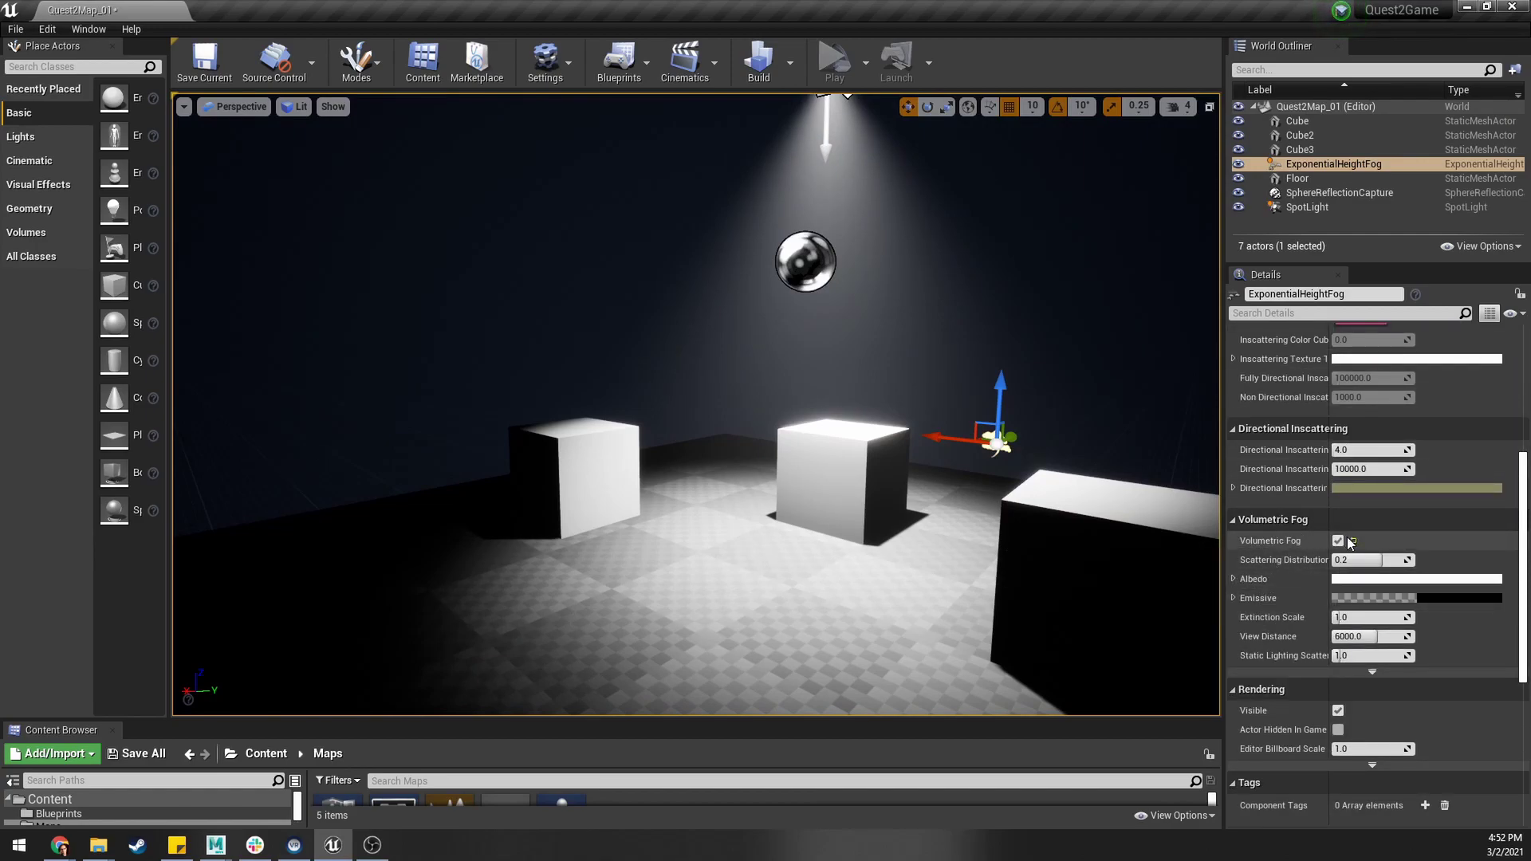
pyautogui.click(1339, 541)
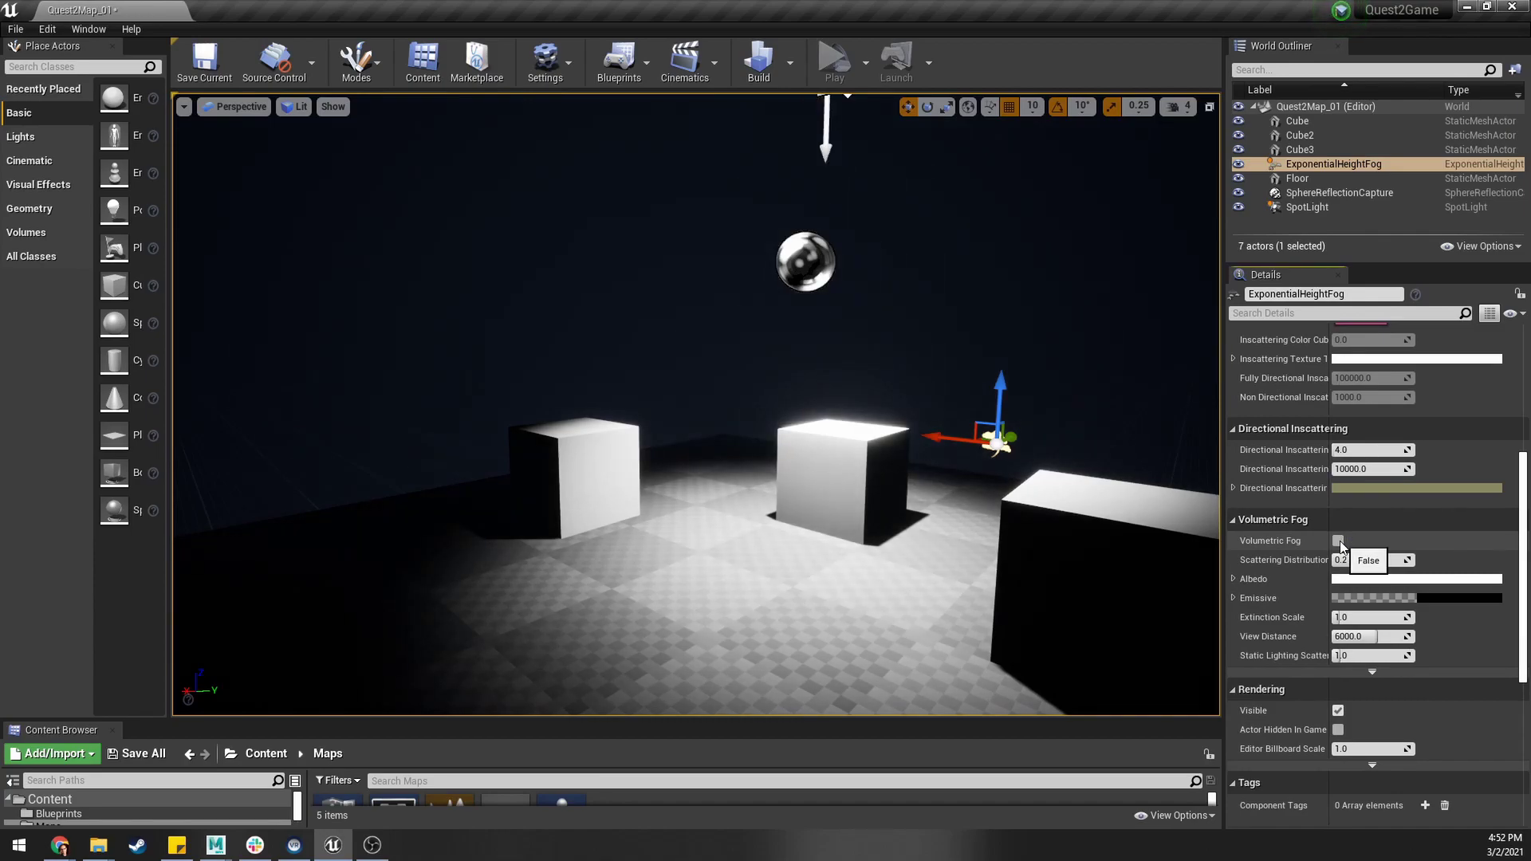
pyautogui.click(1339, 542)
pyautogui.moveTo(426, 403); pyautogui.dragTo(415, 447)
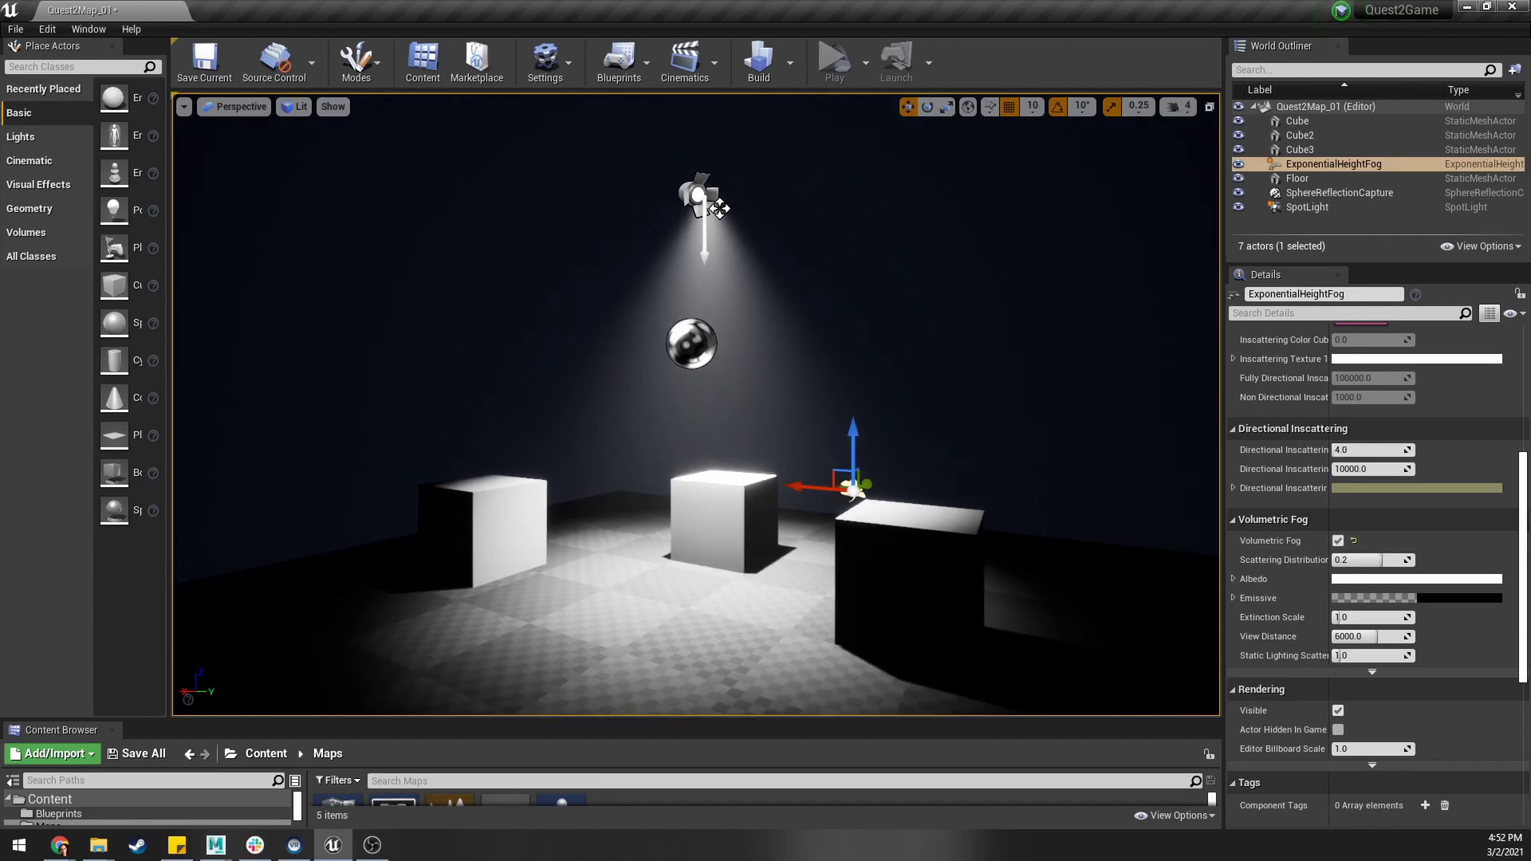
pyautogui.click(1339, 541)
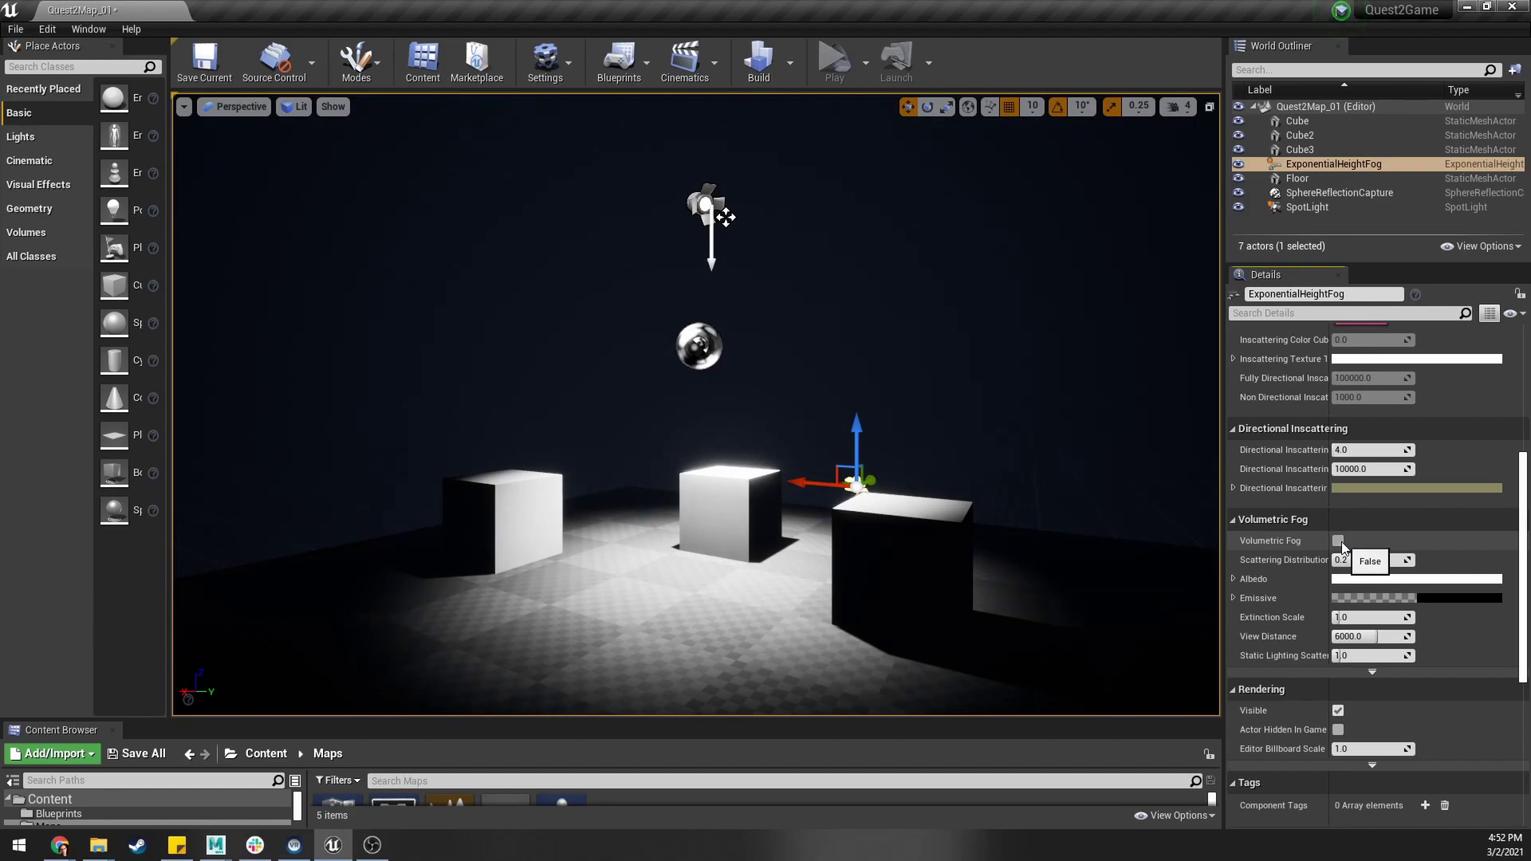
pyautogui.click(1339, 542)
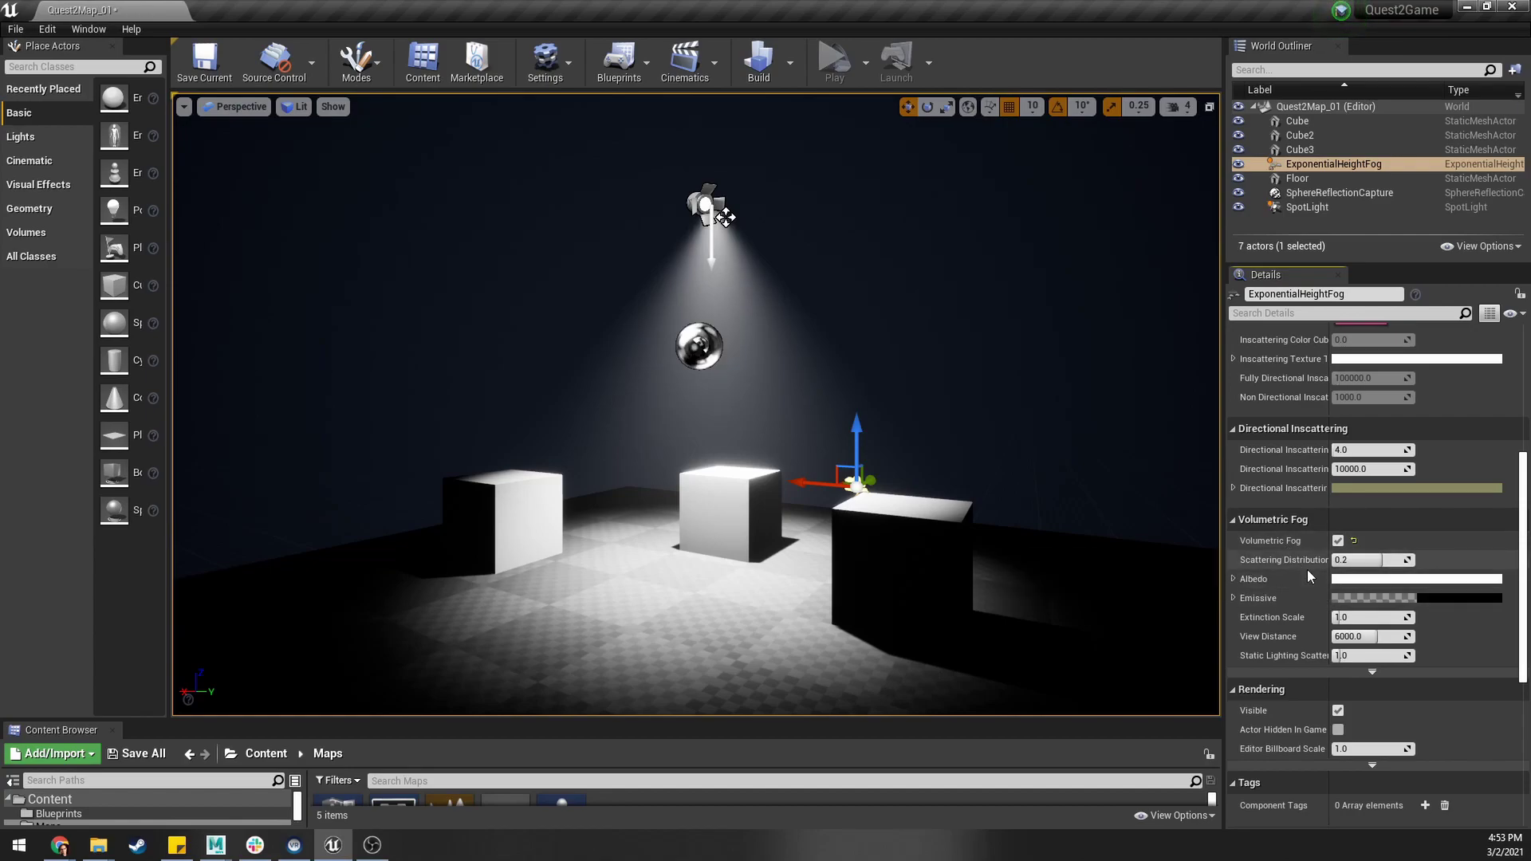
# Step: Set the Fog Inscattering Color of the height fog to a dark blue with a value of 0.088542
pyautogui.scroll(5, 1315, 549)
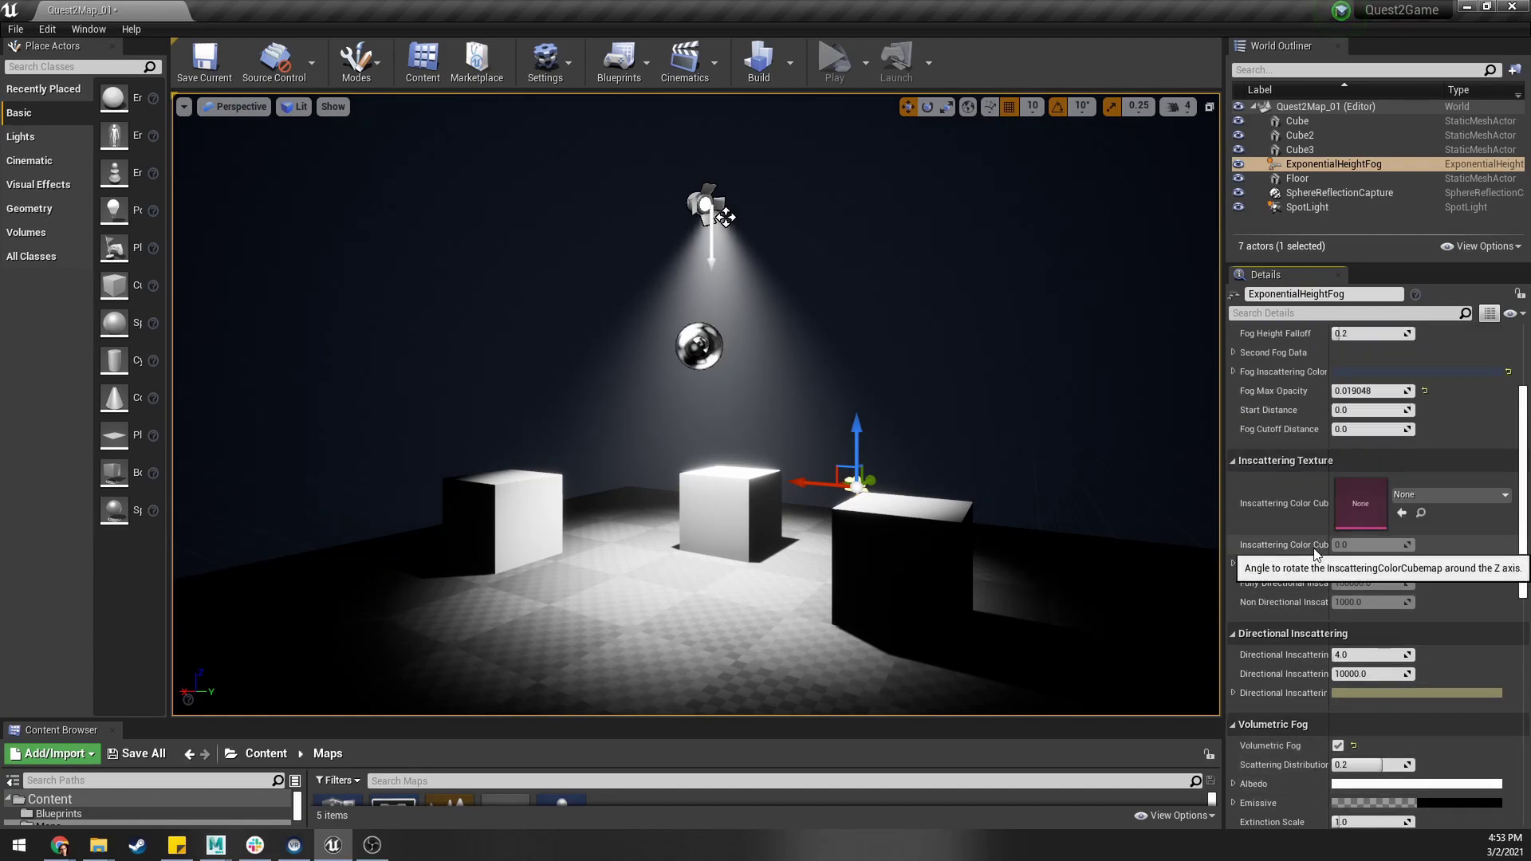
pyautogui.scroll(4, 1308, 554)
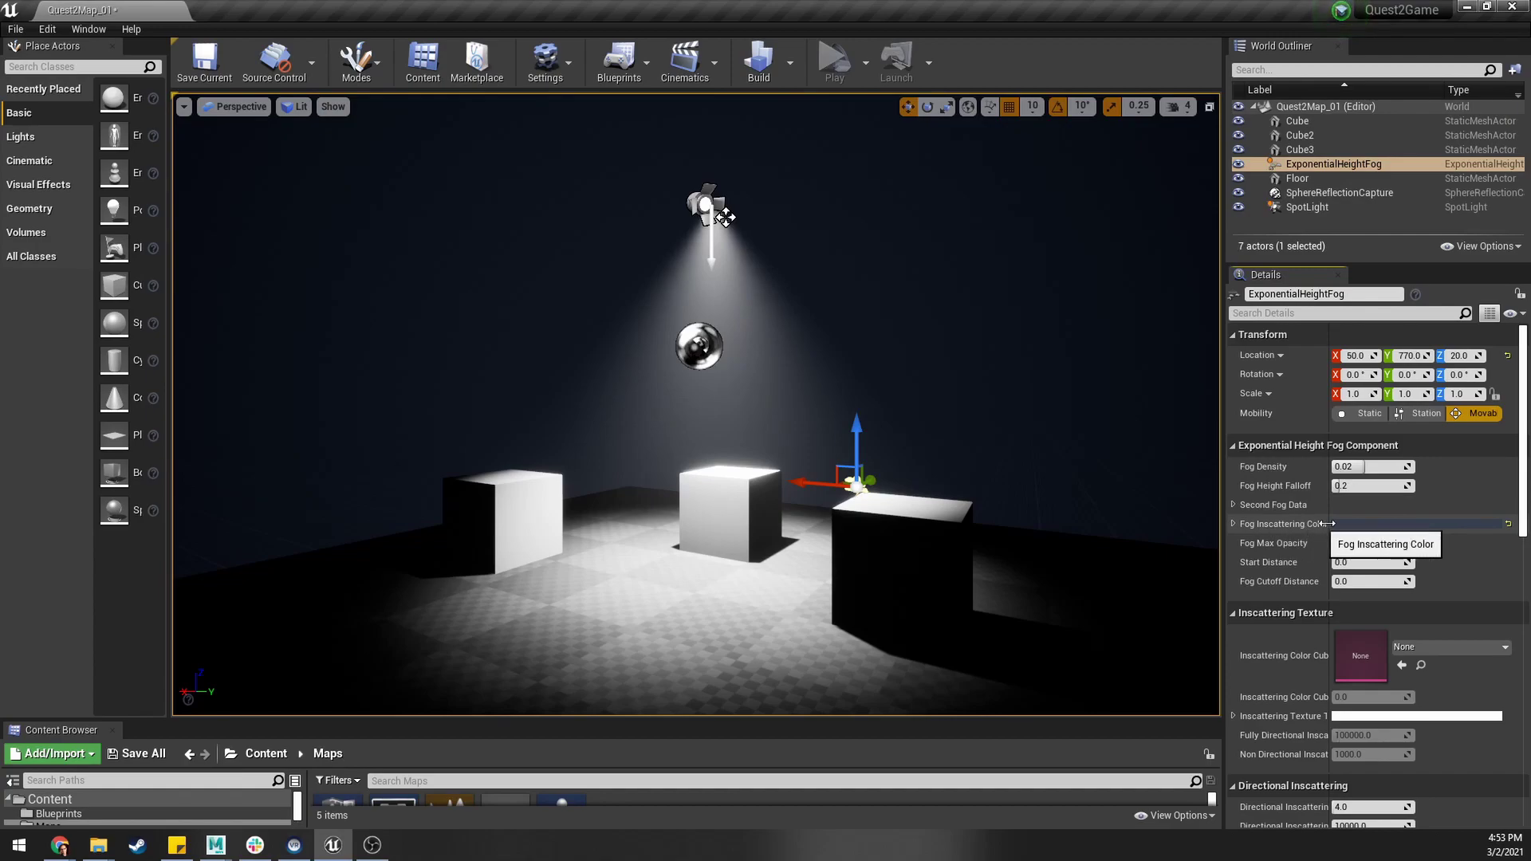
pyautogui.click(1391, 524)
pyautogui.moveTo(1271, 559); pyautogui.dragTo(1276, 611)
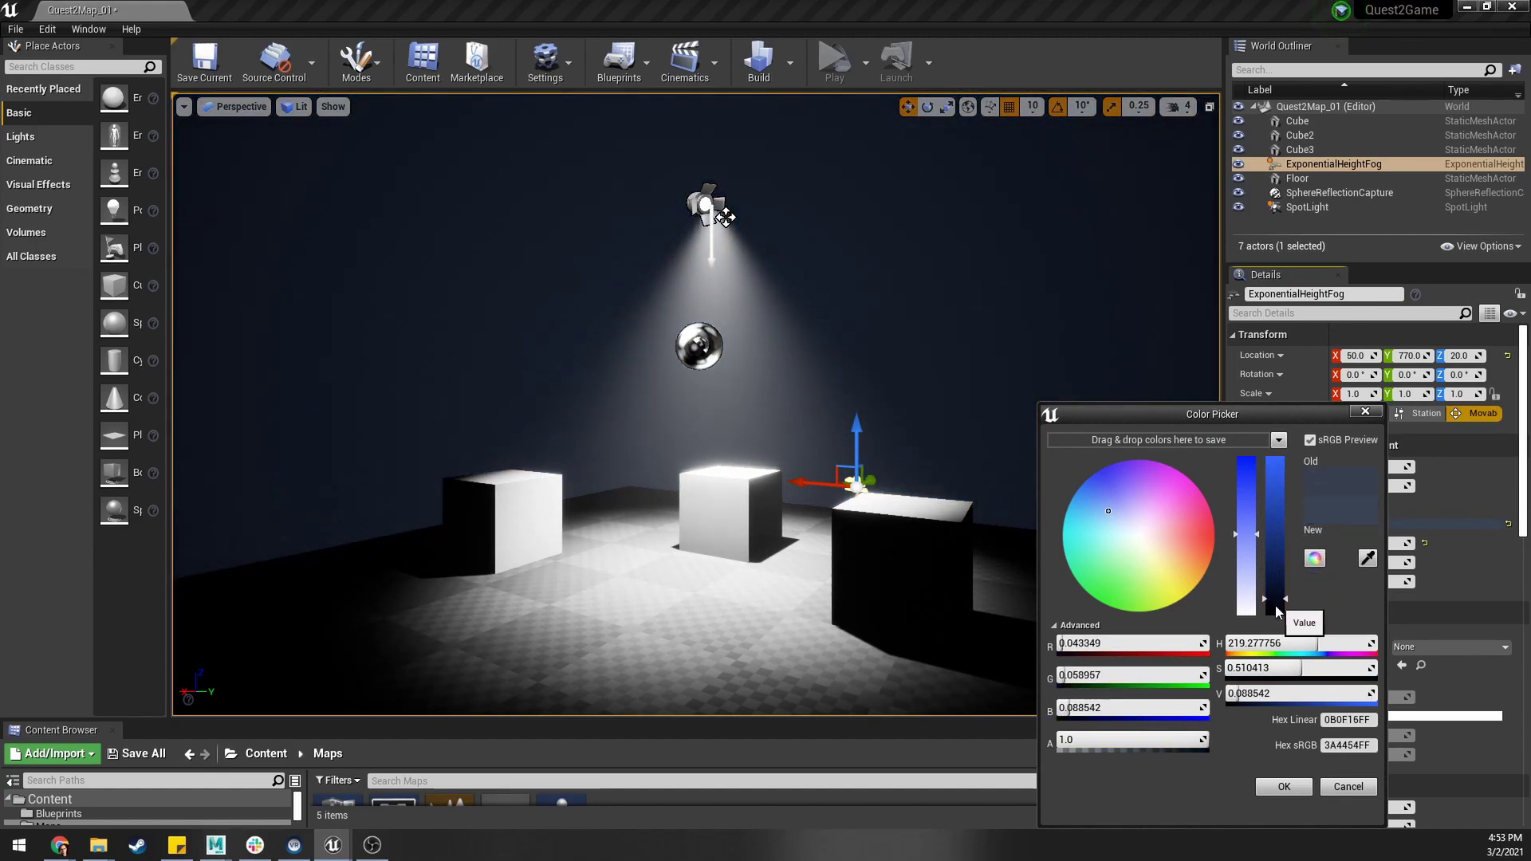
pyautogui.click(1285, 787)
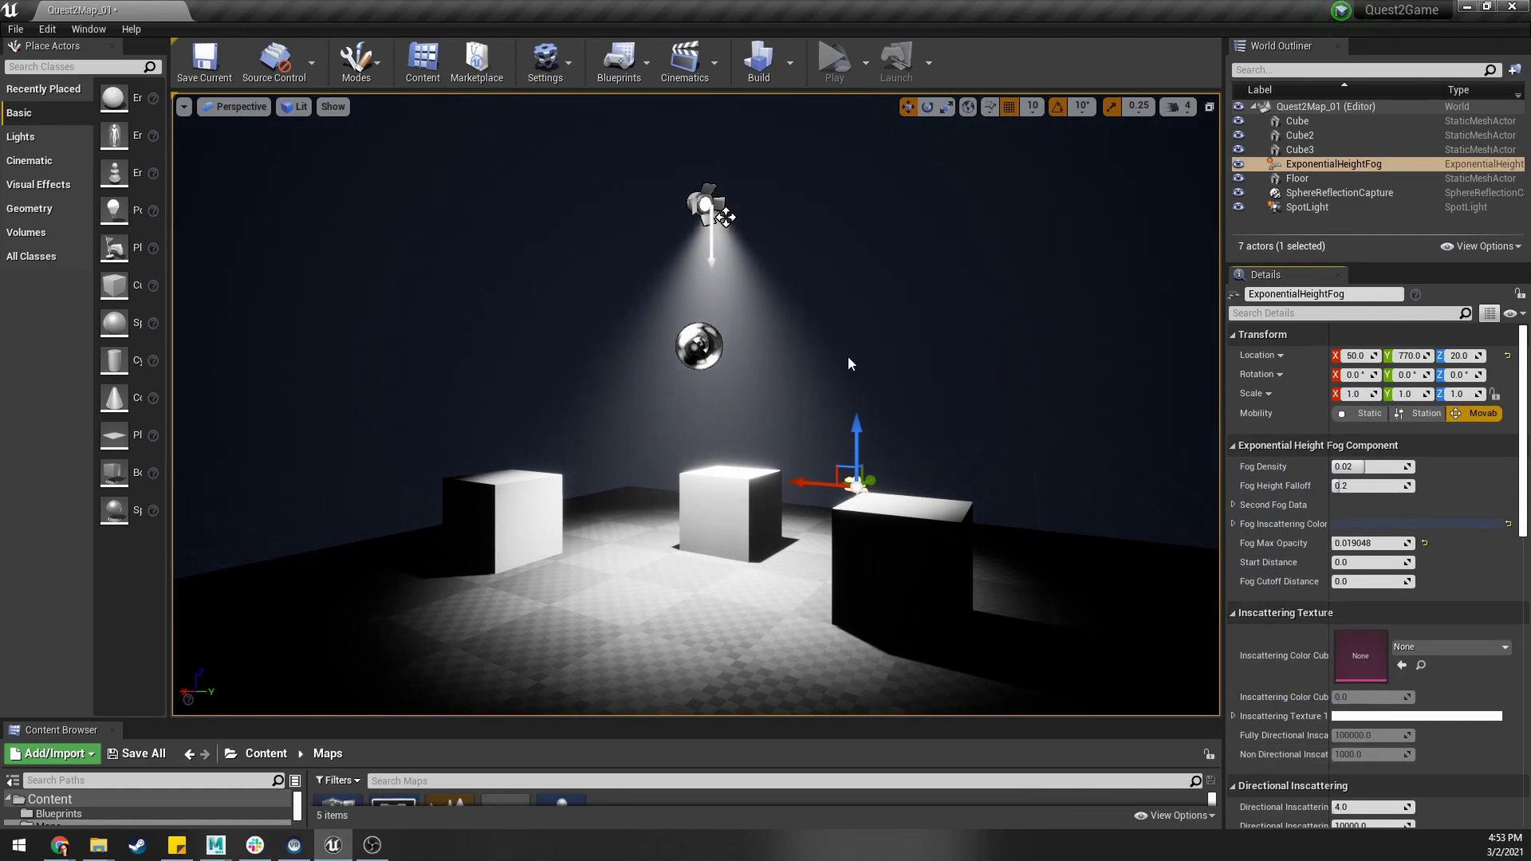
# Step: Raise the height fog's Fog Max Opacity to 1.0 and look over the scene
pyautogui.moveTo(894, 418)
pyautogui.mouseDown(button='right')
pyautogui.moveTo(873, 434)
pyautogui.moveTo(897, 432)
pyautogui.mouseUp(button='right')
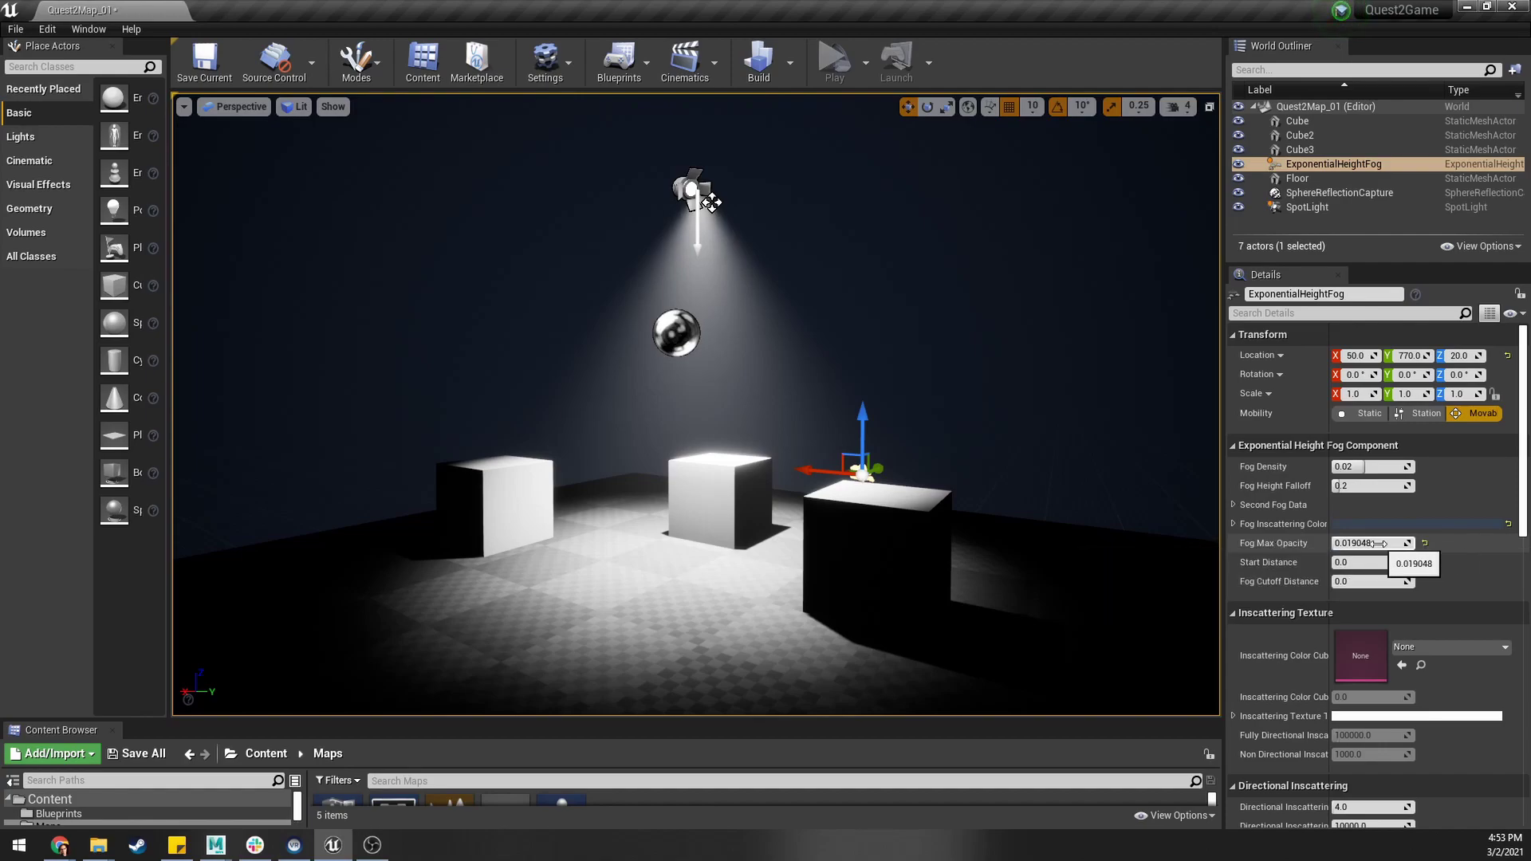
pyautogui.moveTo(1370, 543); pyautogui.dragTo(1460, 543)
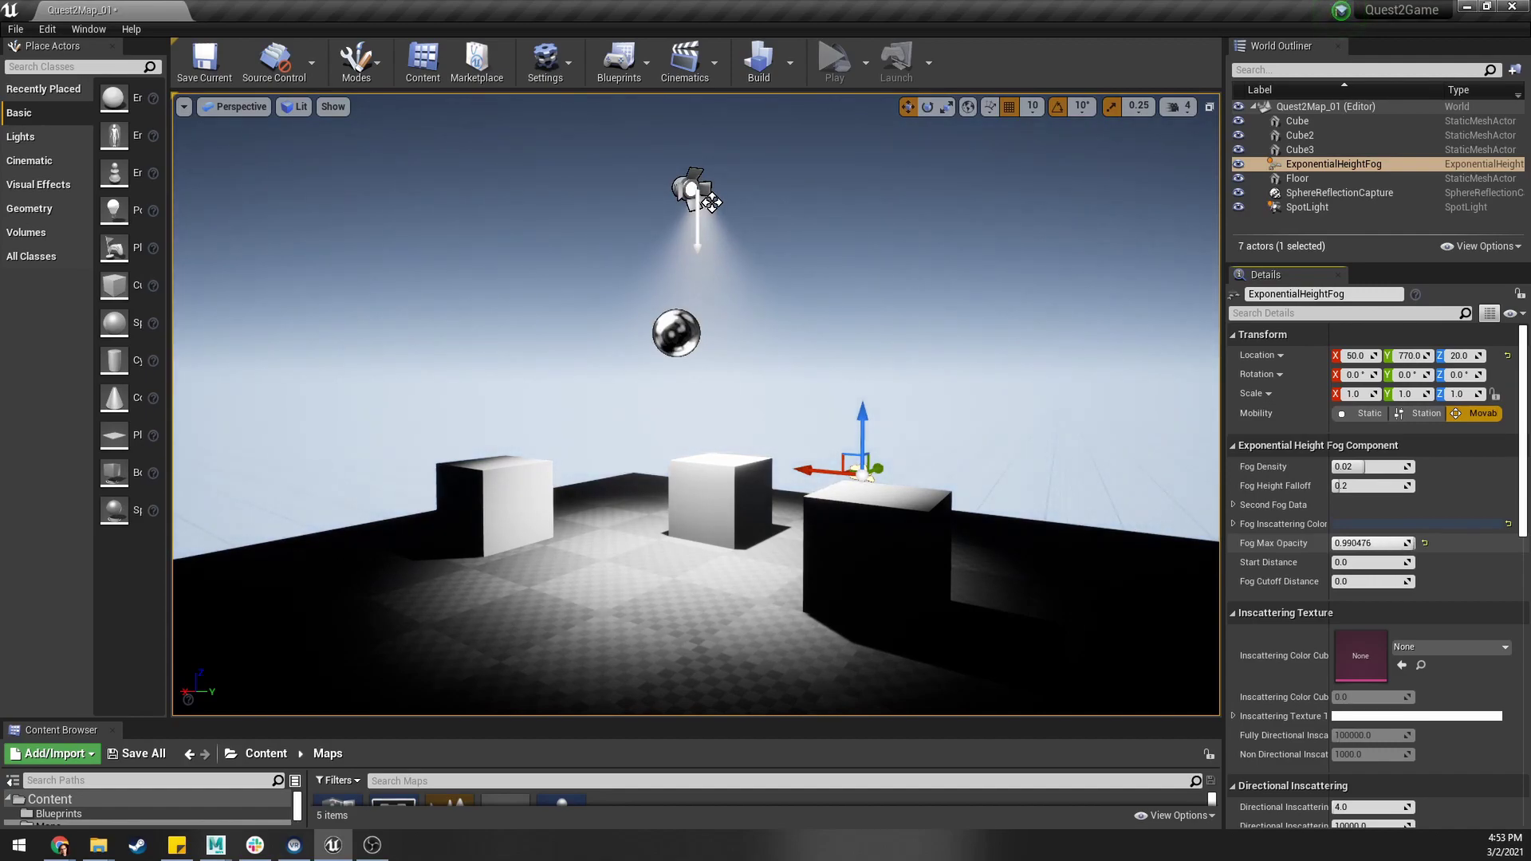
pyautogui.moveTo(960, 444); pyautogui.dragTo(925, 467, button='right')
pyautogui.moveTo(643, 339); pyautogui.dragTo(692, 336, button='right')
pyautogui.press('s')
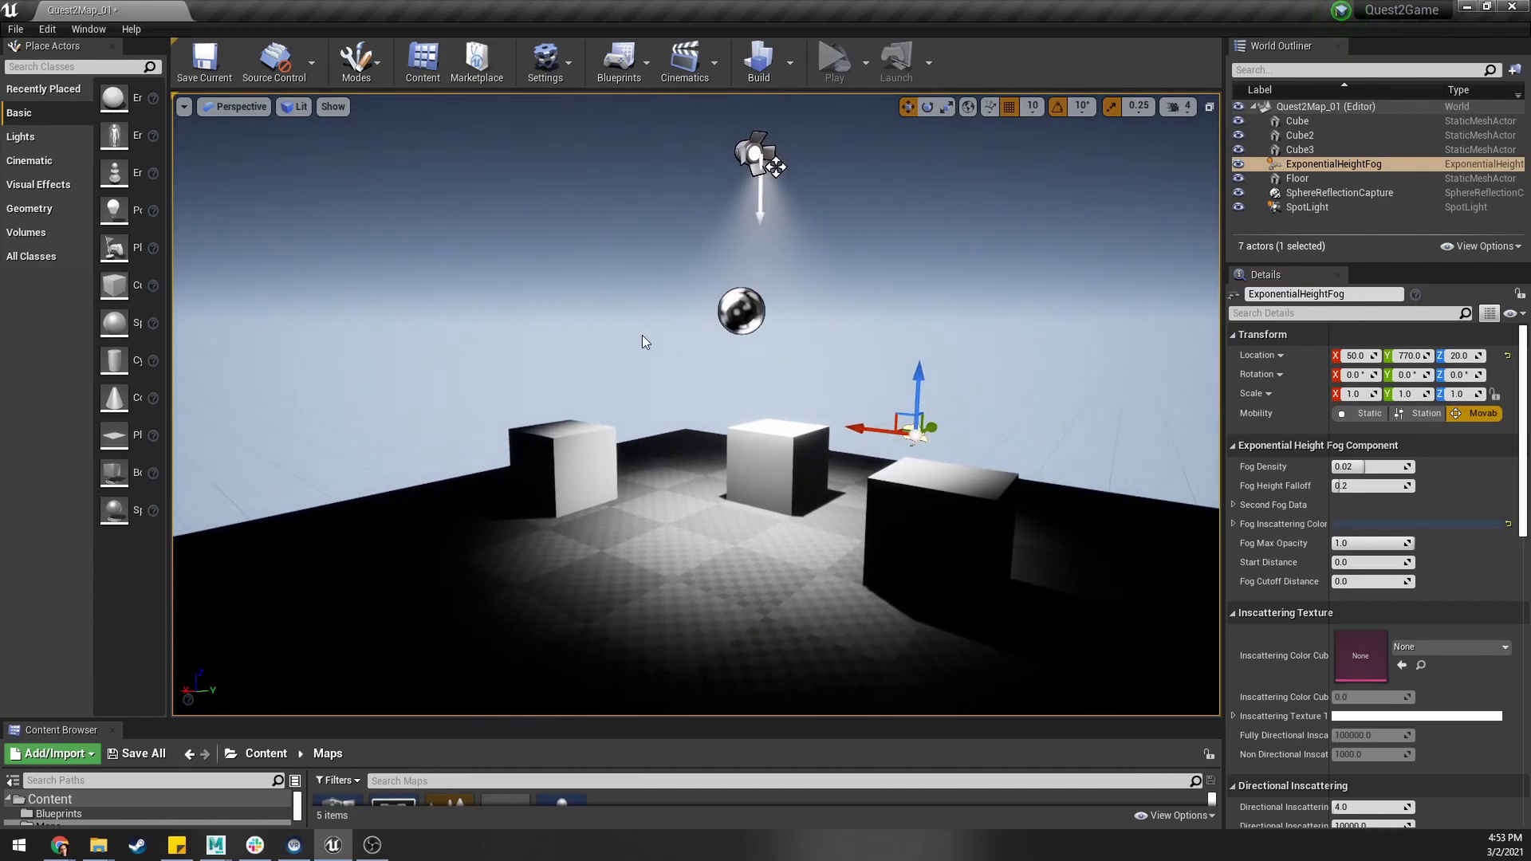
# Step: Lower the height fog's Fog Max Opacity to zero, and settle it at 0.019048
pyautogui.moveTo(1391, 543); pyautogui.dragTo(1328, 543)
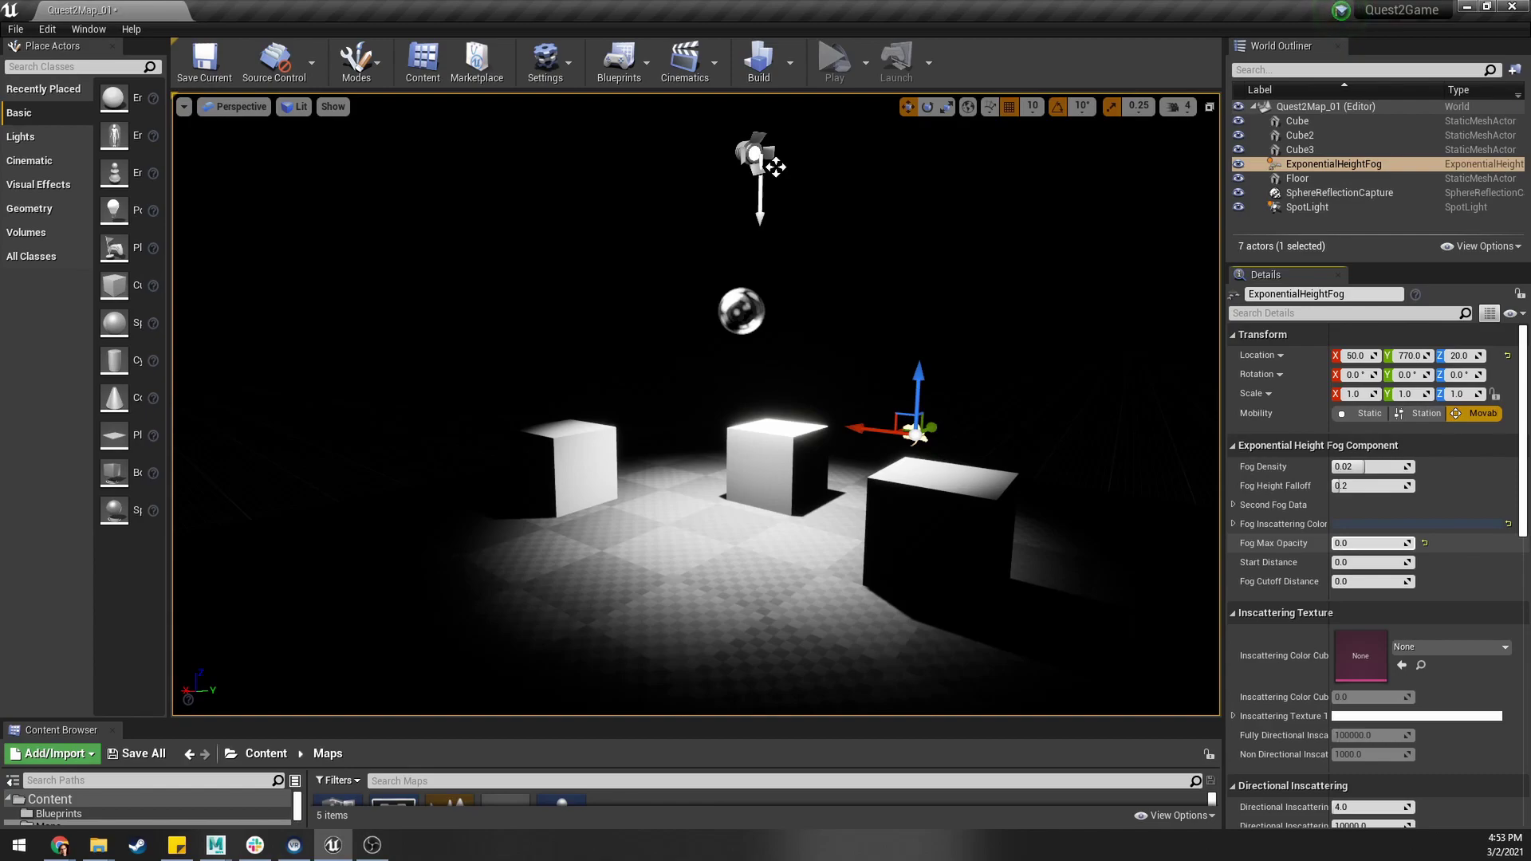
pyautogui.moveTo(1335, 543); pyautogui.dragTo(1336, 543)
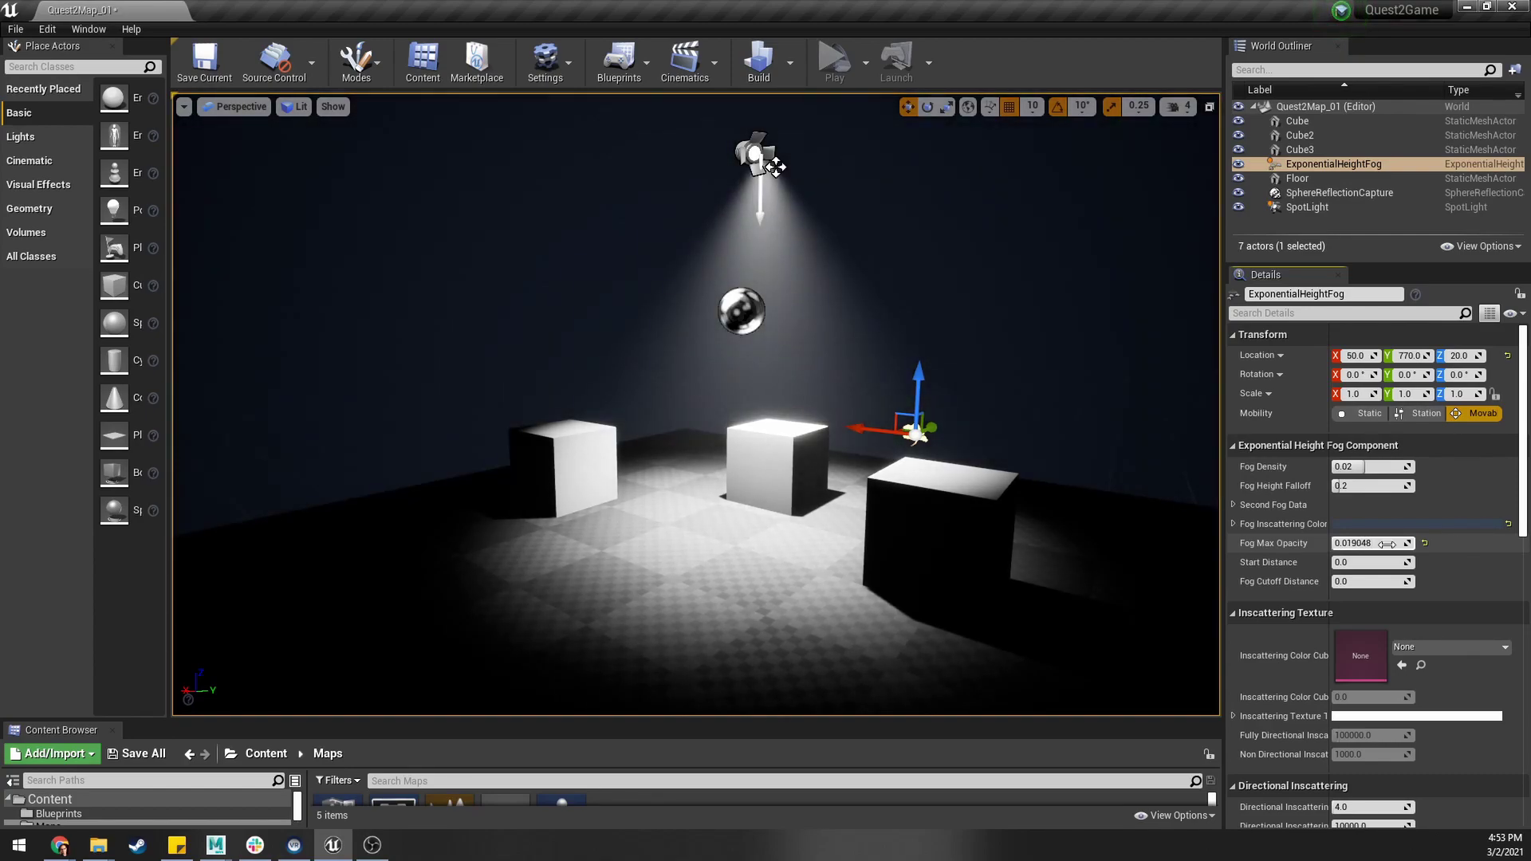
pyautogui.press('s')
pyautogui.moveTo(1080, 478); pyautogui.dragTo(1073, 474, button='right')
pyautogui.press('w')
pyautogui.moveTo(754, 262); pyautogui.dragTo(754, 253, button='right')
# Step: Select the SpotLight and widen the property name column to read its Volumetric Scattering Intensity setting
pyautogui.scroll(-5, 1399, 519)
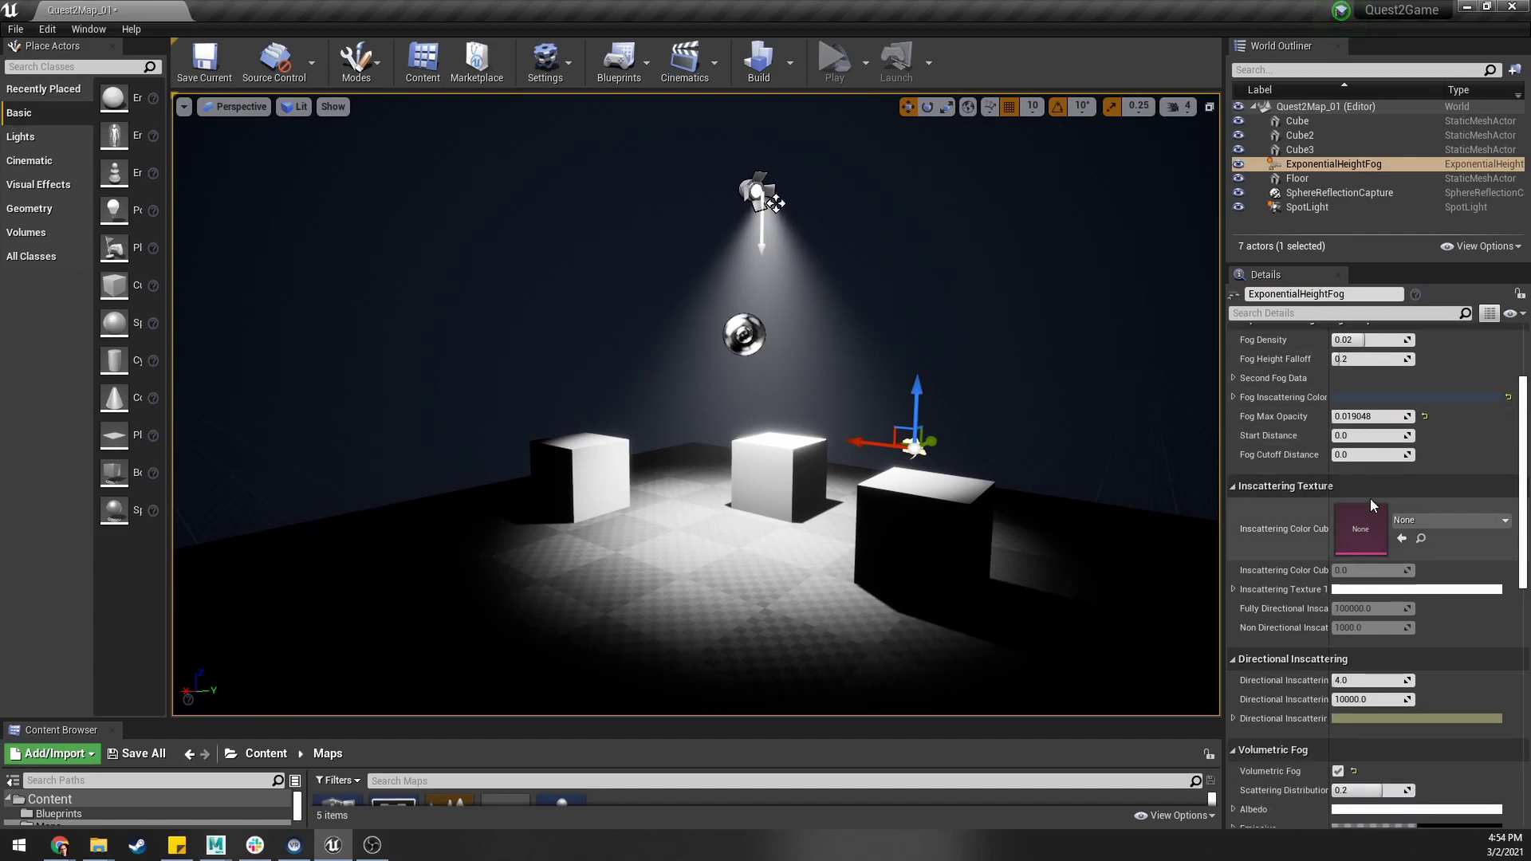
pyautogui.scroll(4, 1370, 520)
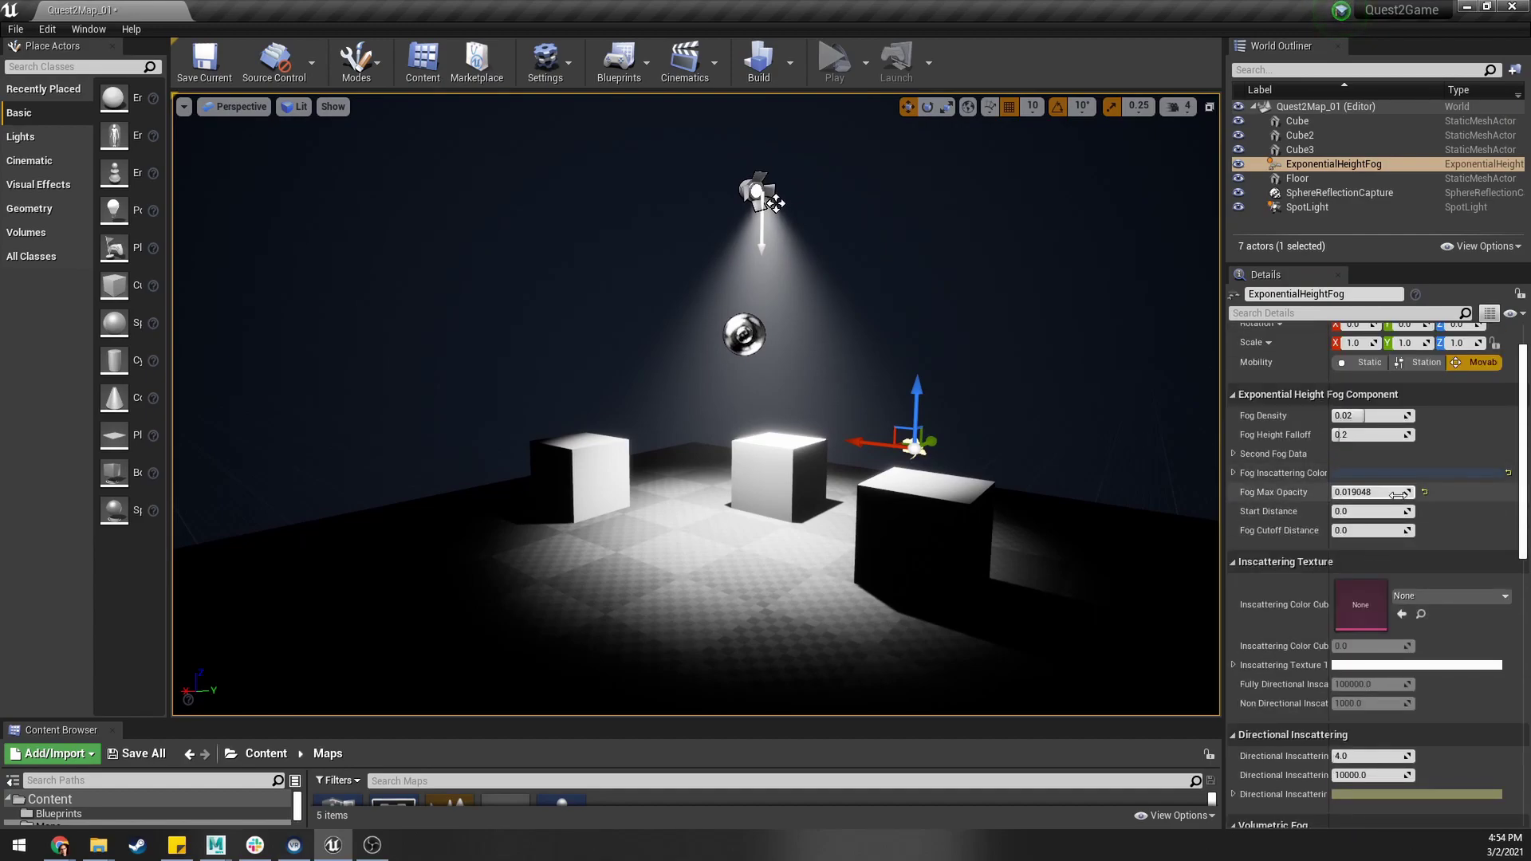
pyautogui.click(1340, 209)
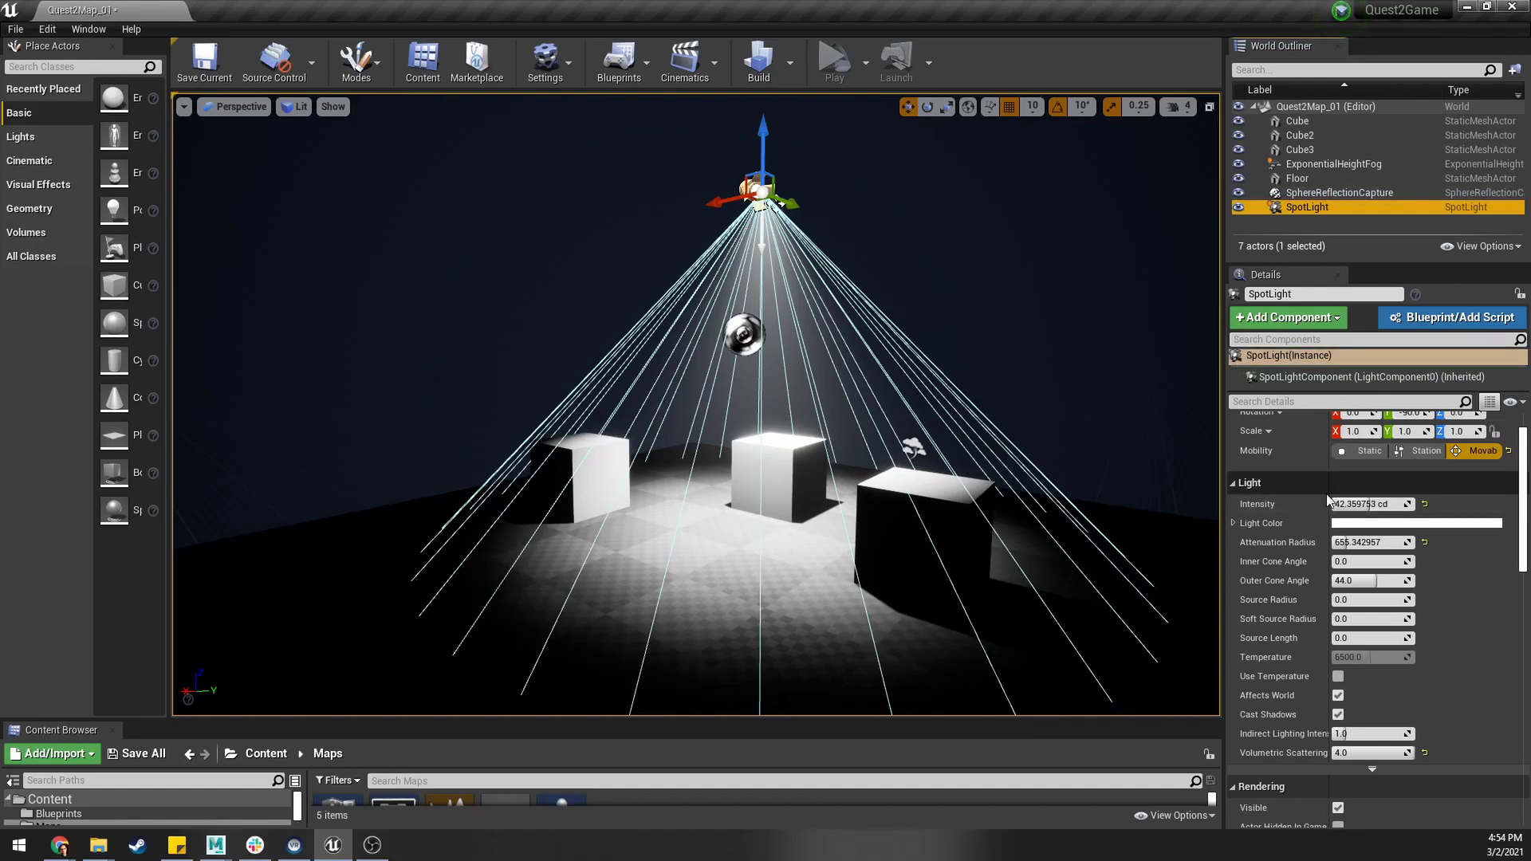
pyautogui.scroll(-2, 1307, 515)
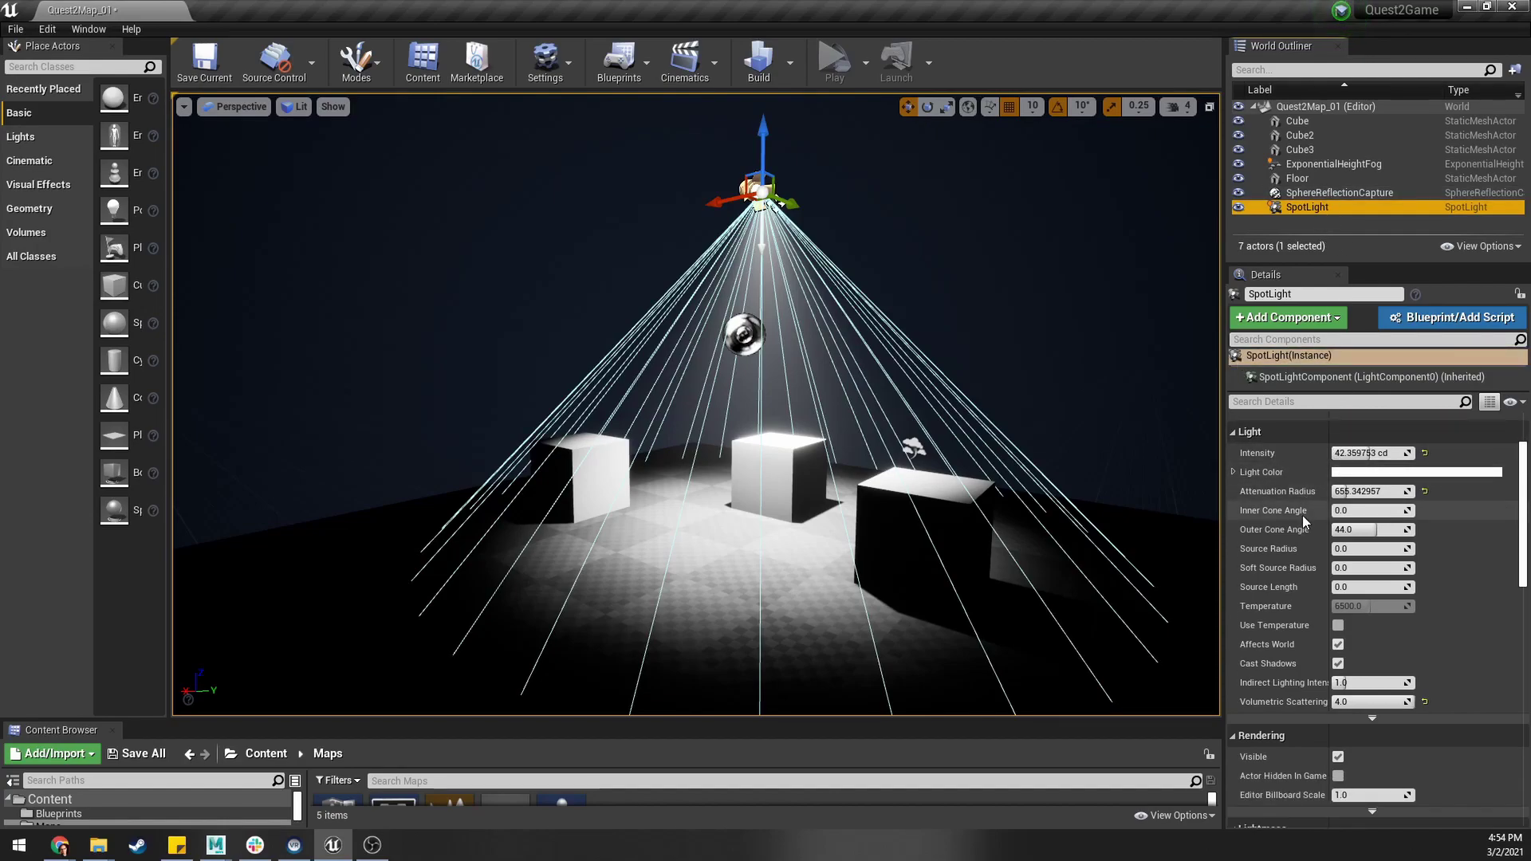
pyautogui.scroll(-5, 1324, 514)
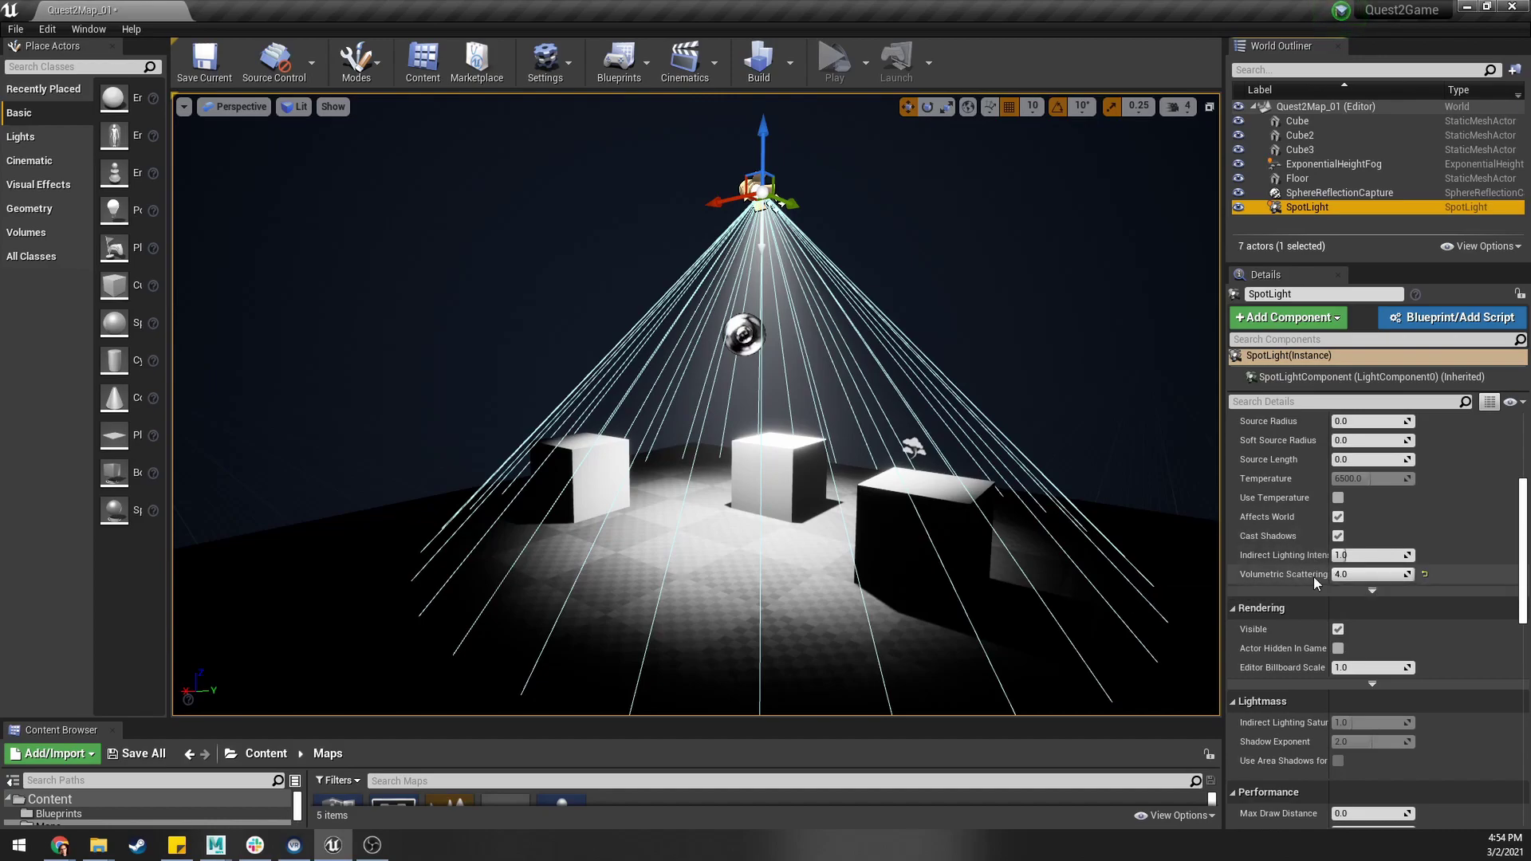
pyautogui.moveTo(1409, 575); pyautogui.dragTo(1356, 575)
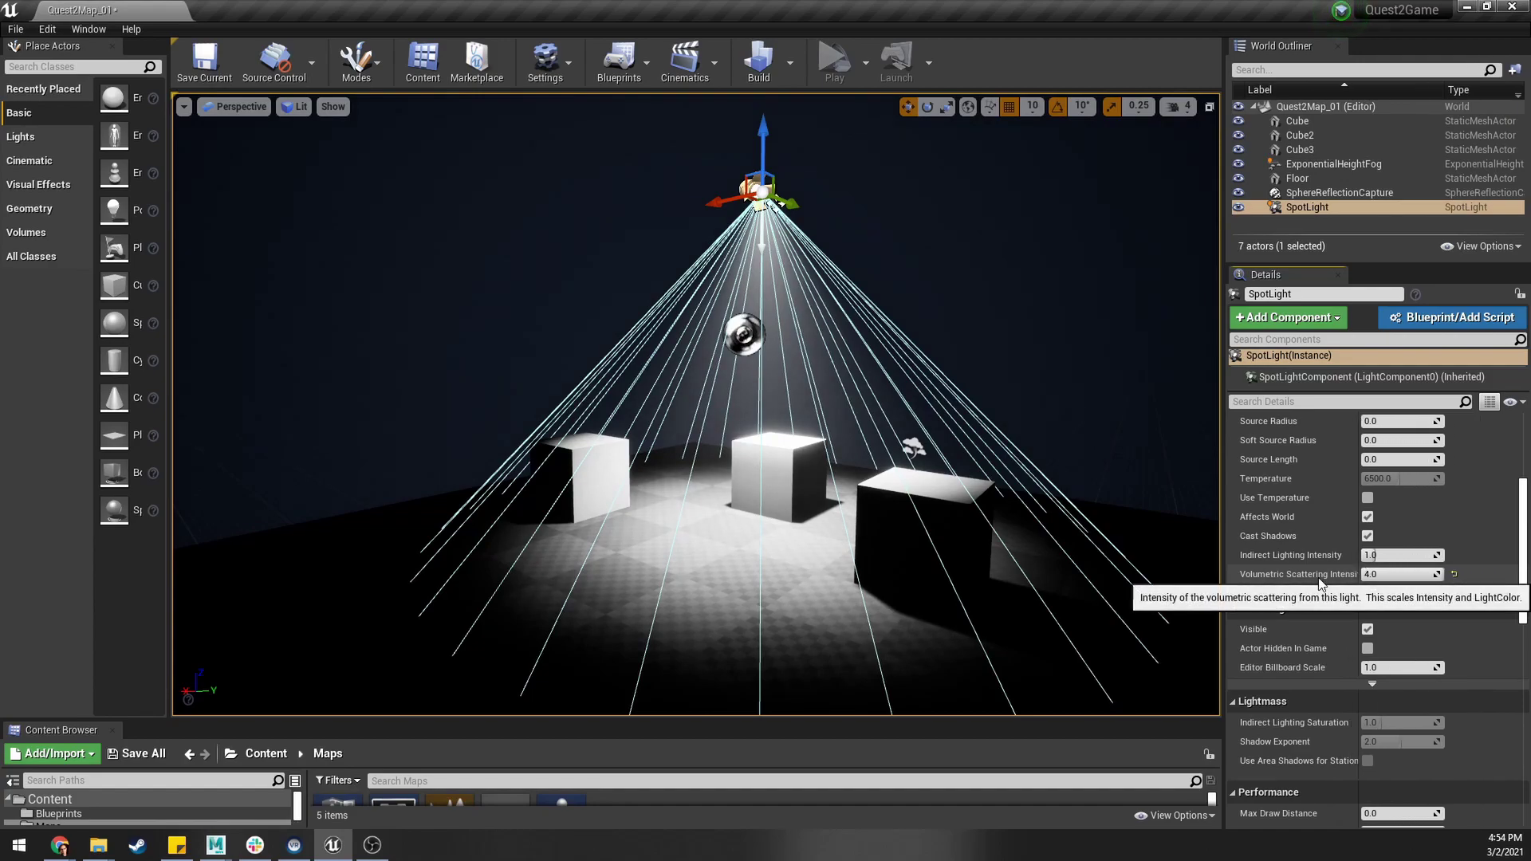
# Step: Turn Game View on to hide the editor icons, and reset the SpotLight's Volumetric Scattering Intensity to its default 1.0
pyautogui.moveTo(888, 311); pyautogui.dragTo(883, 307, button='right')
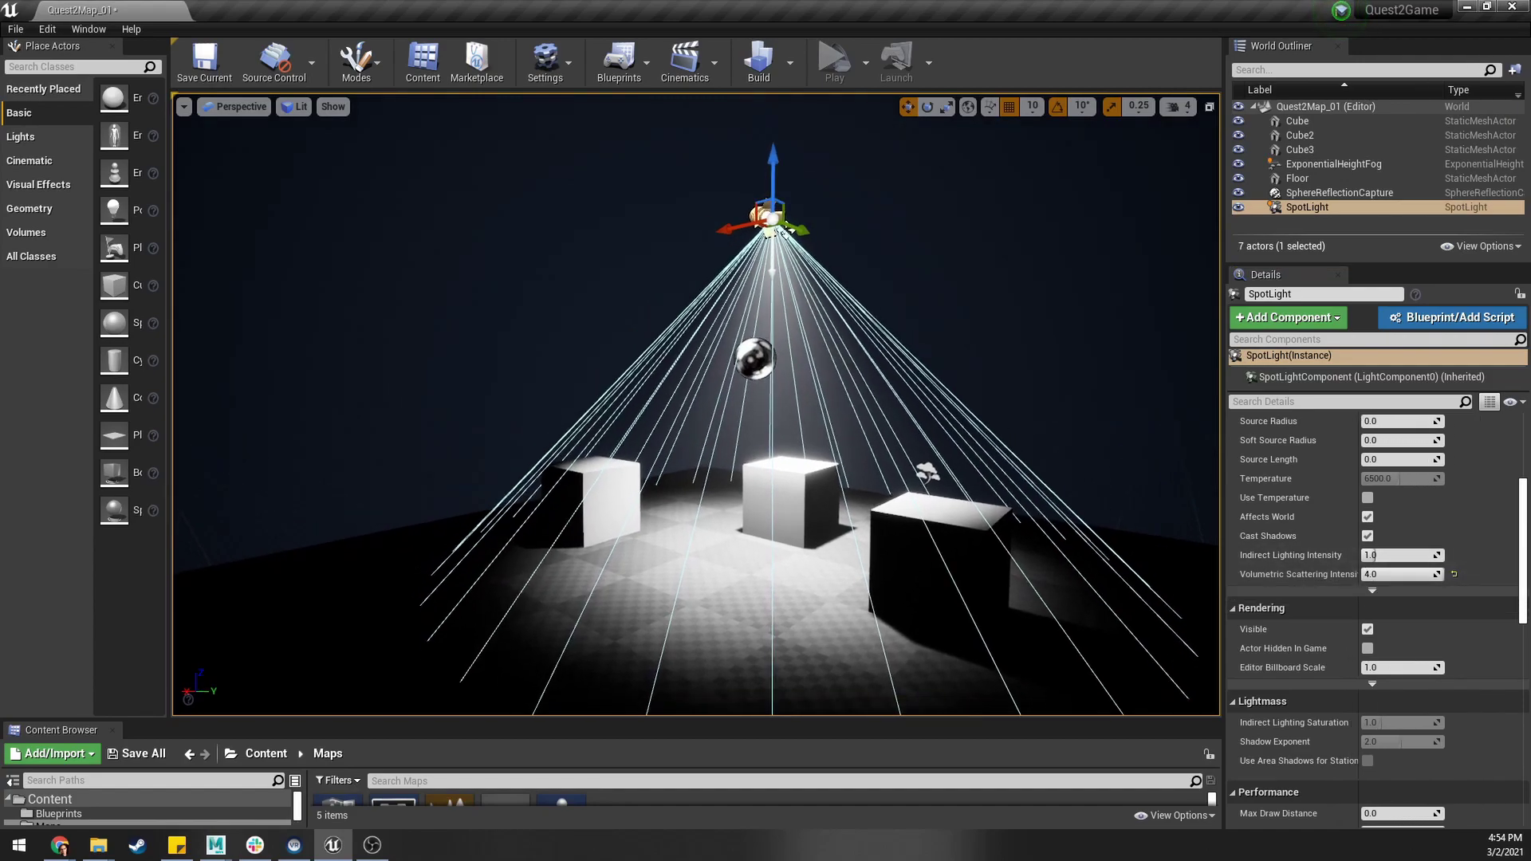
pyautogui.press('g')
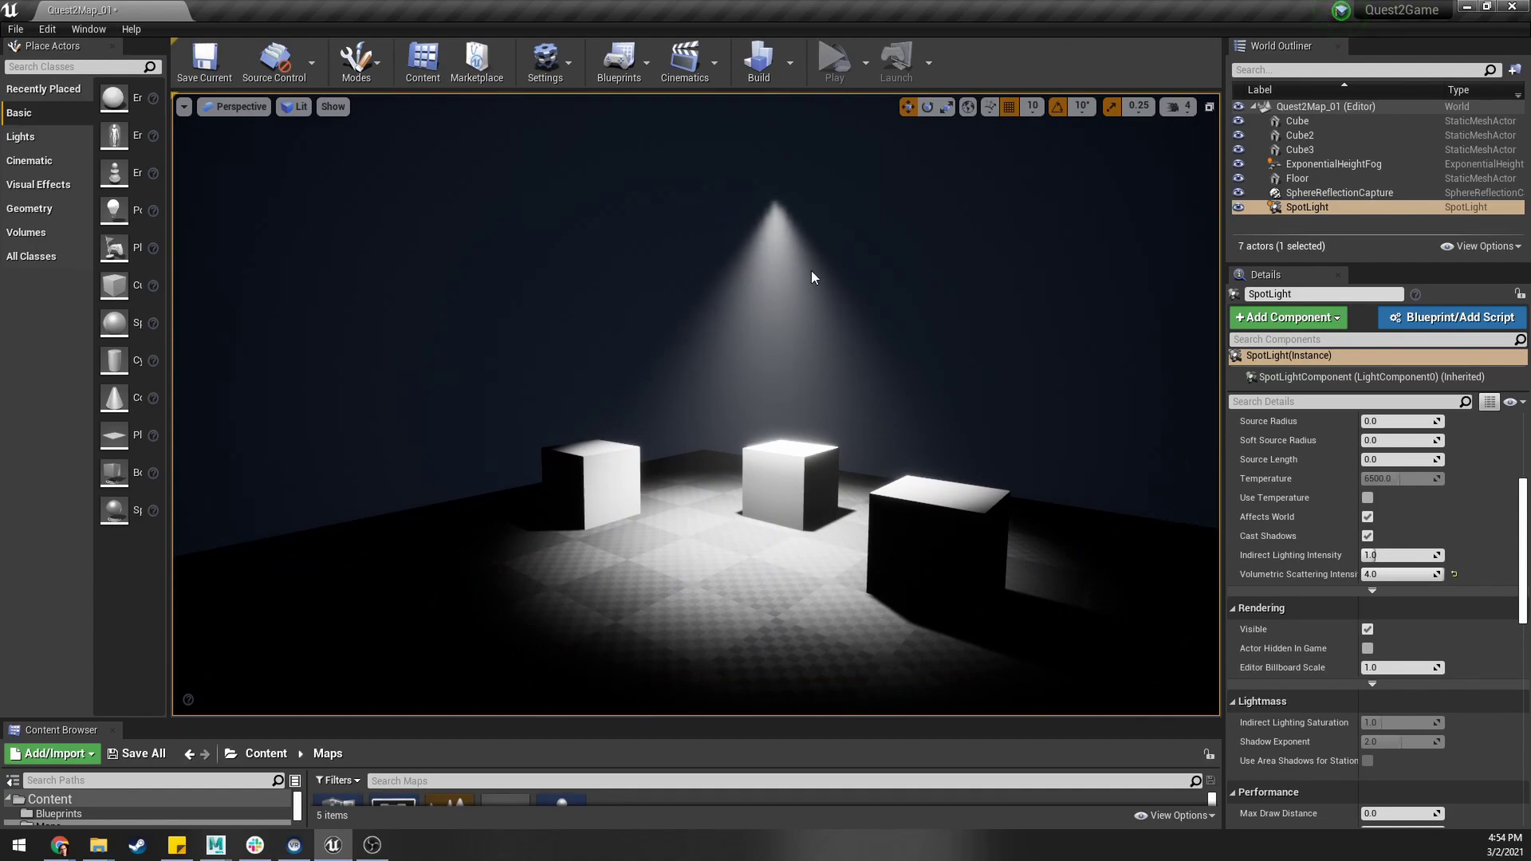
pyautogui.click(1453, 574)
pyautogui.moveTo(997, 482); pyautogui.dragTo(1099, 461, button='right')
pyautogui.press('a')
pyautogui.press('w')
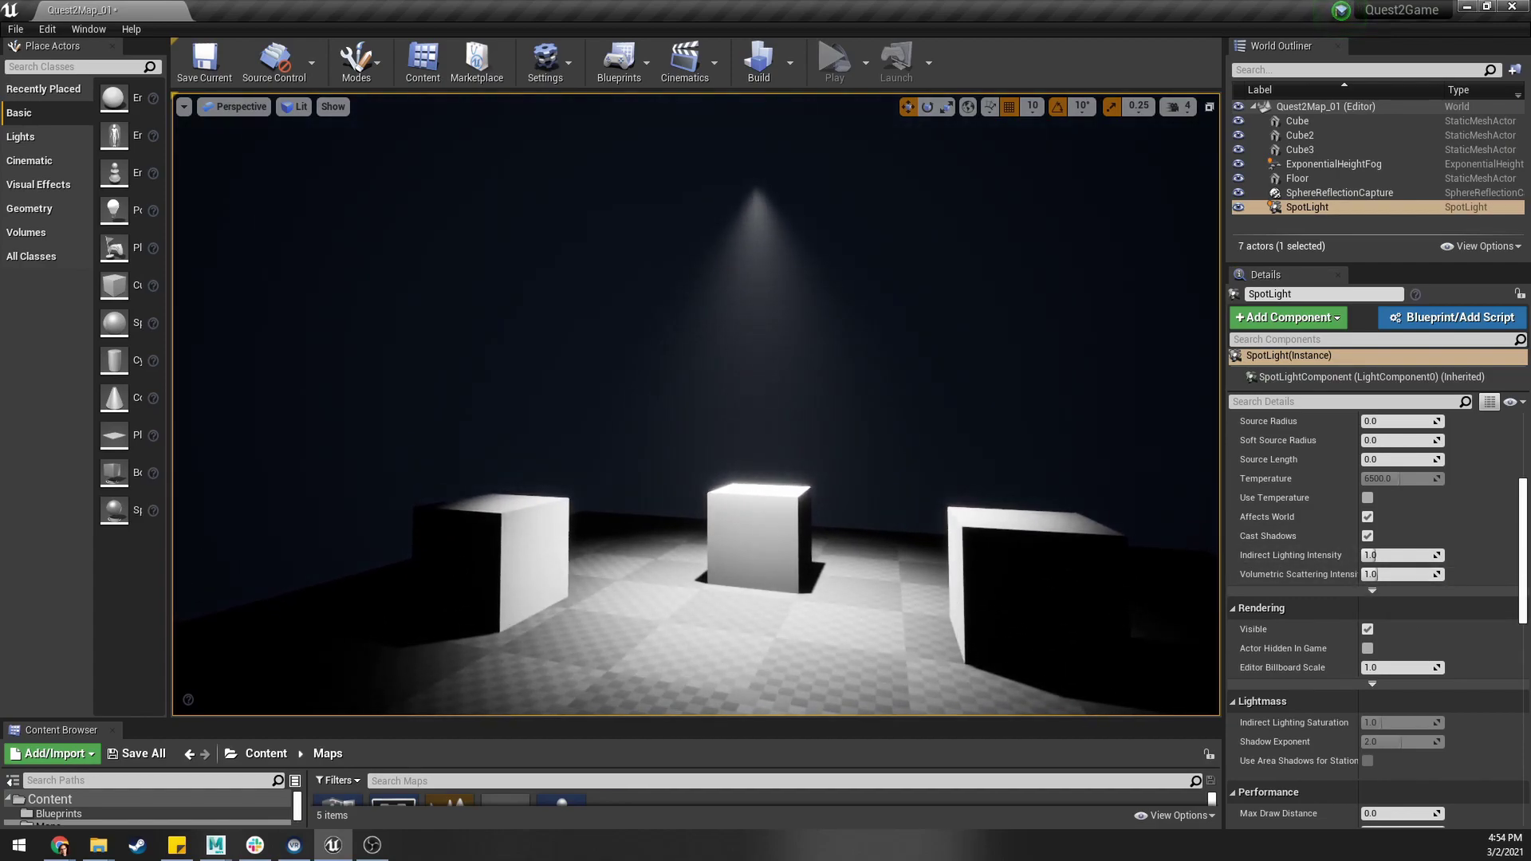
# Step: Increase the SpotLight's Volumetric Scattering Intensity to 4, 12 and finally 800 to compare the light shaft's strength
pyautogui.moveTo(1385, 575); pyautogui.dragTo(1450, 575)
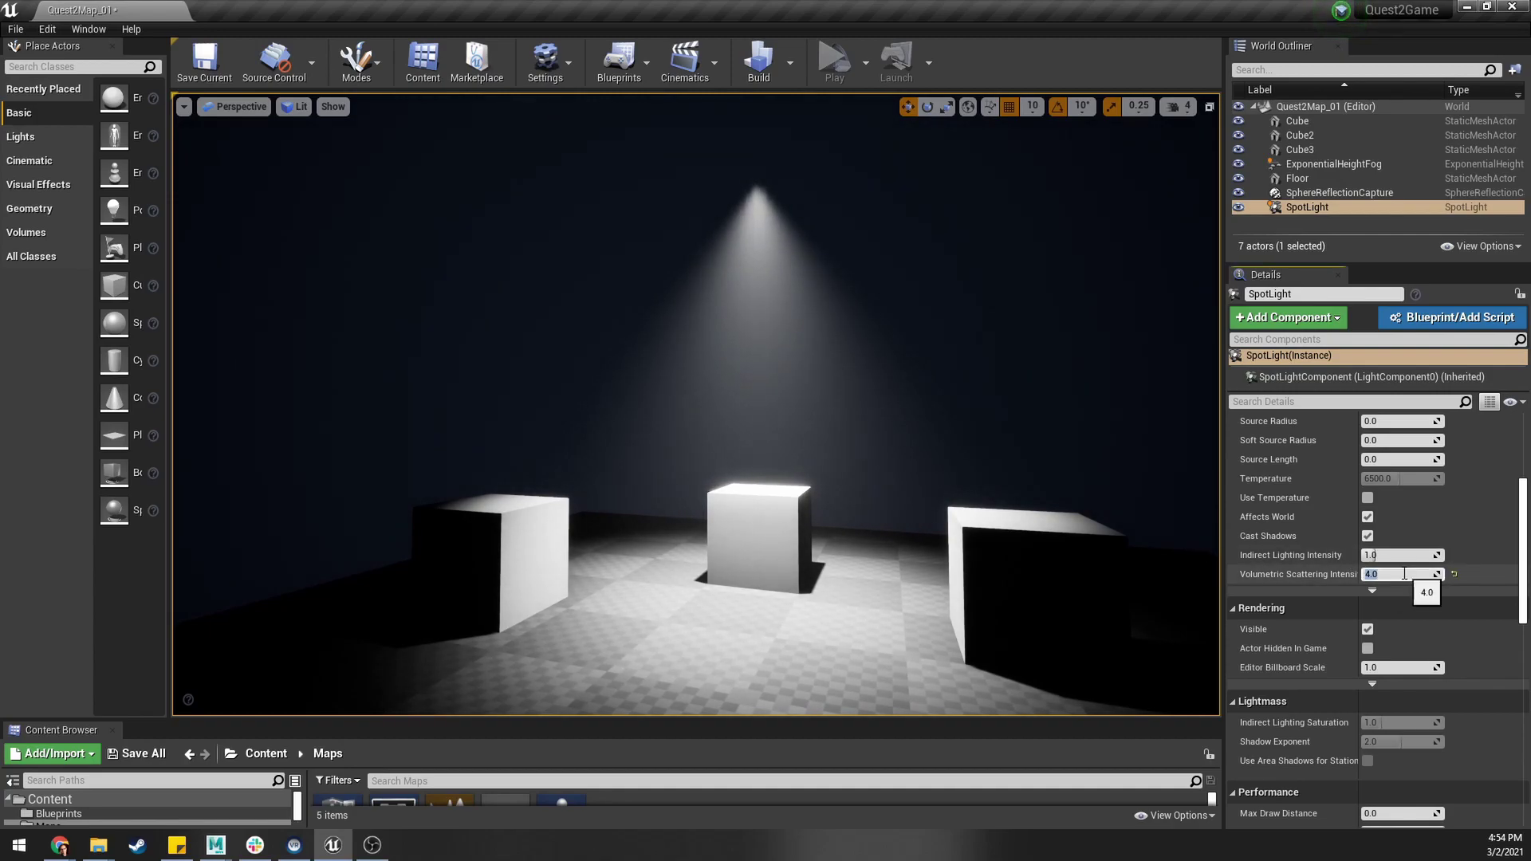
pyautogui.press('Return')
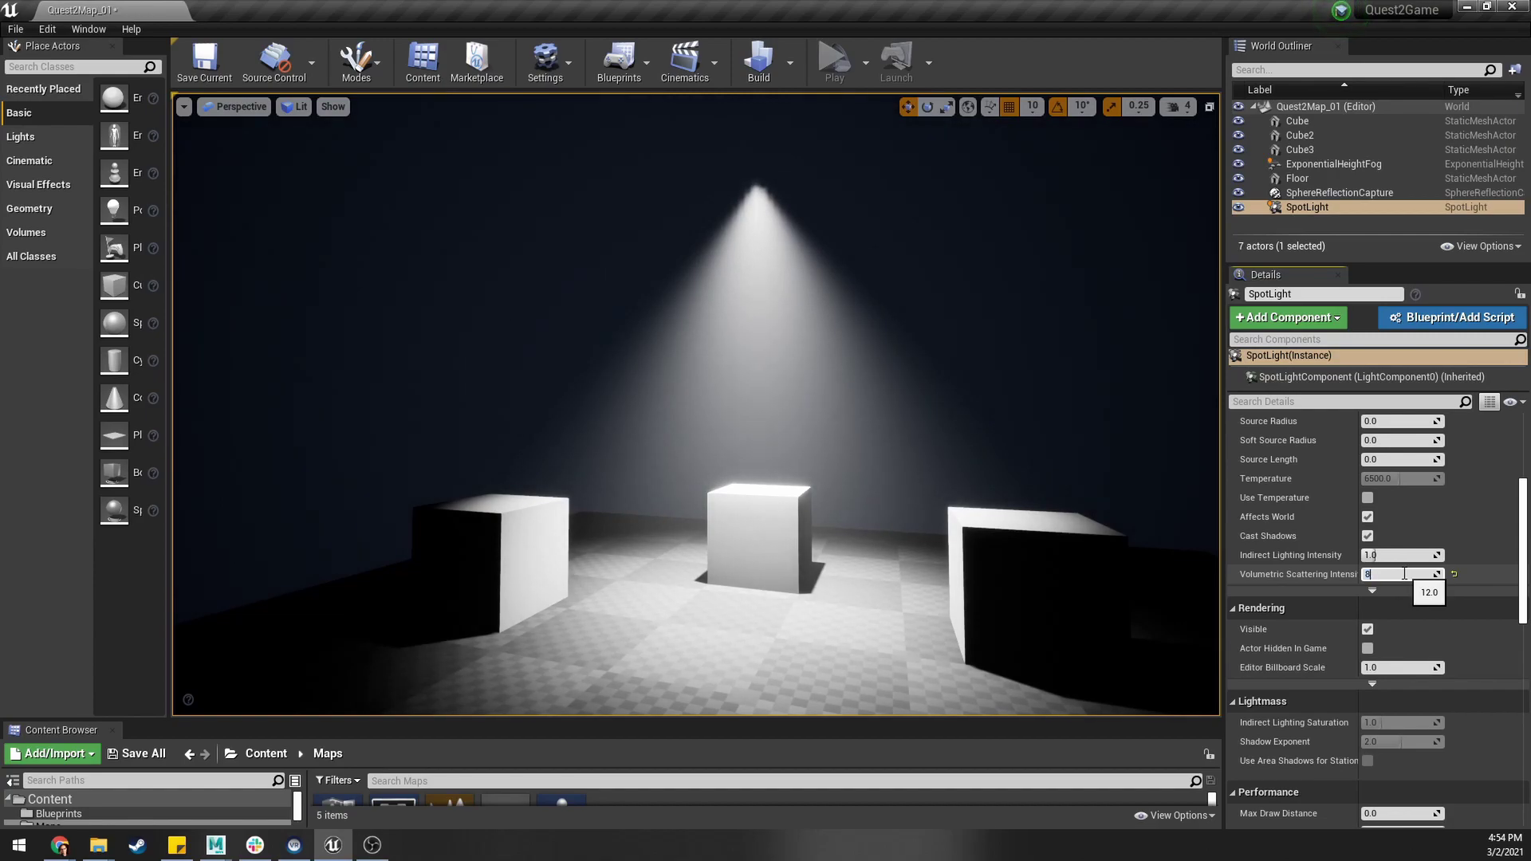
pyautogui.press('Return')
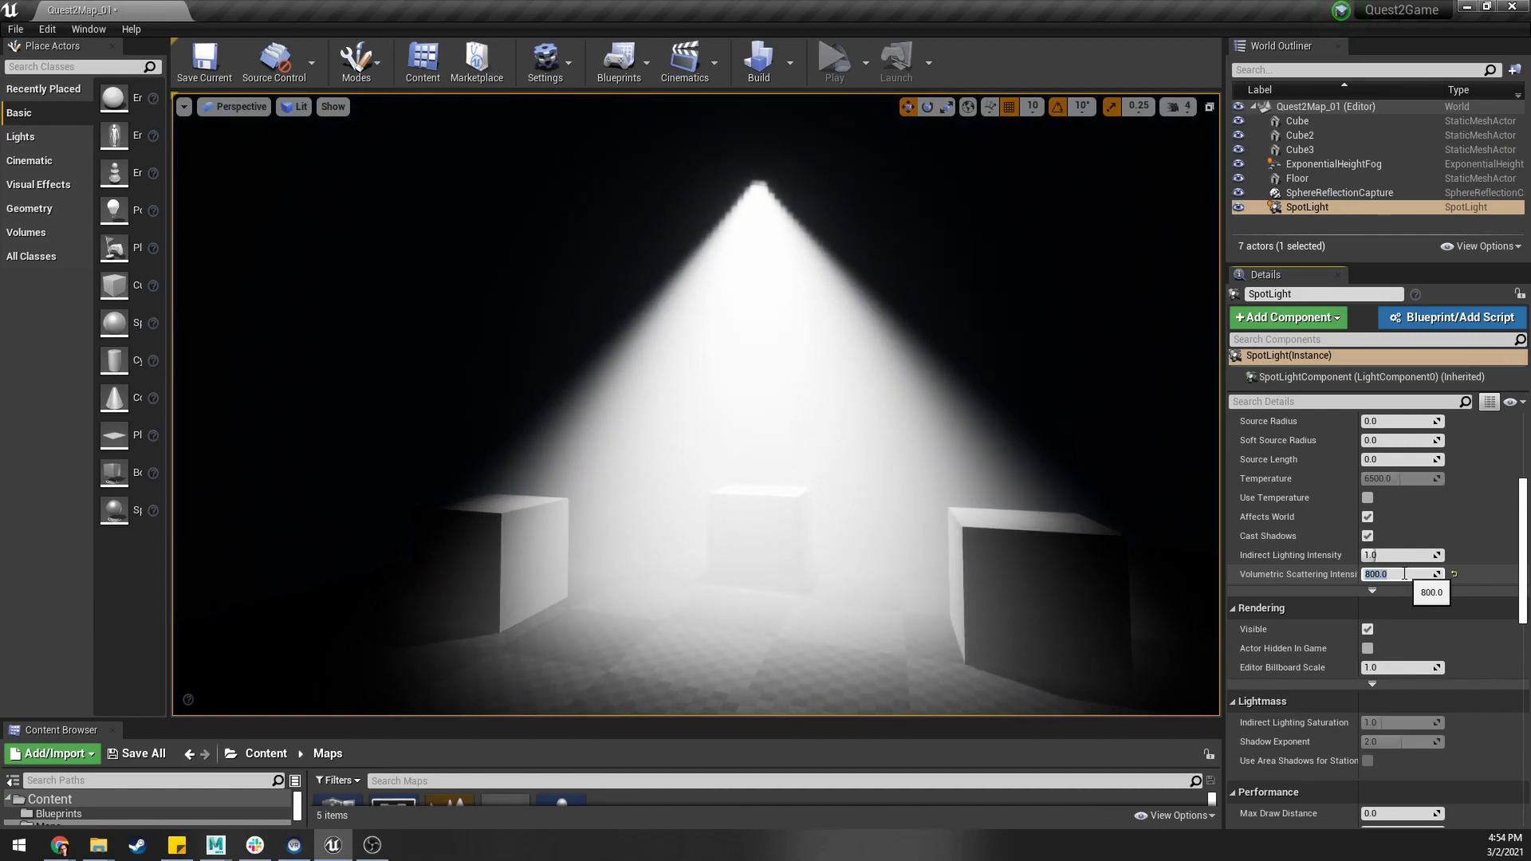
pyautogui.scroll(-5, 1006, 557)
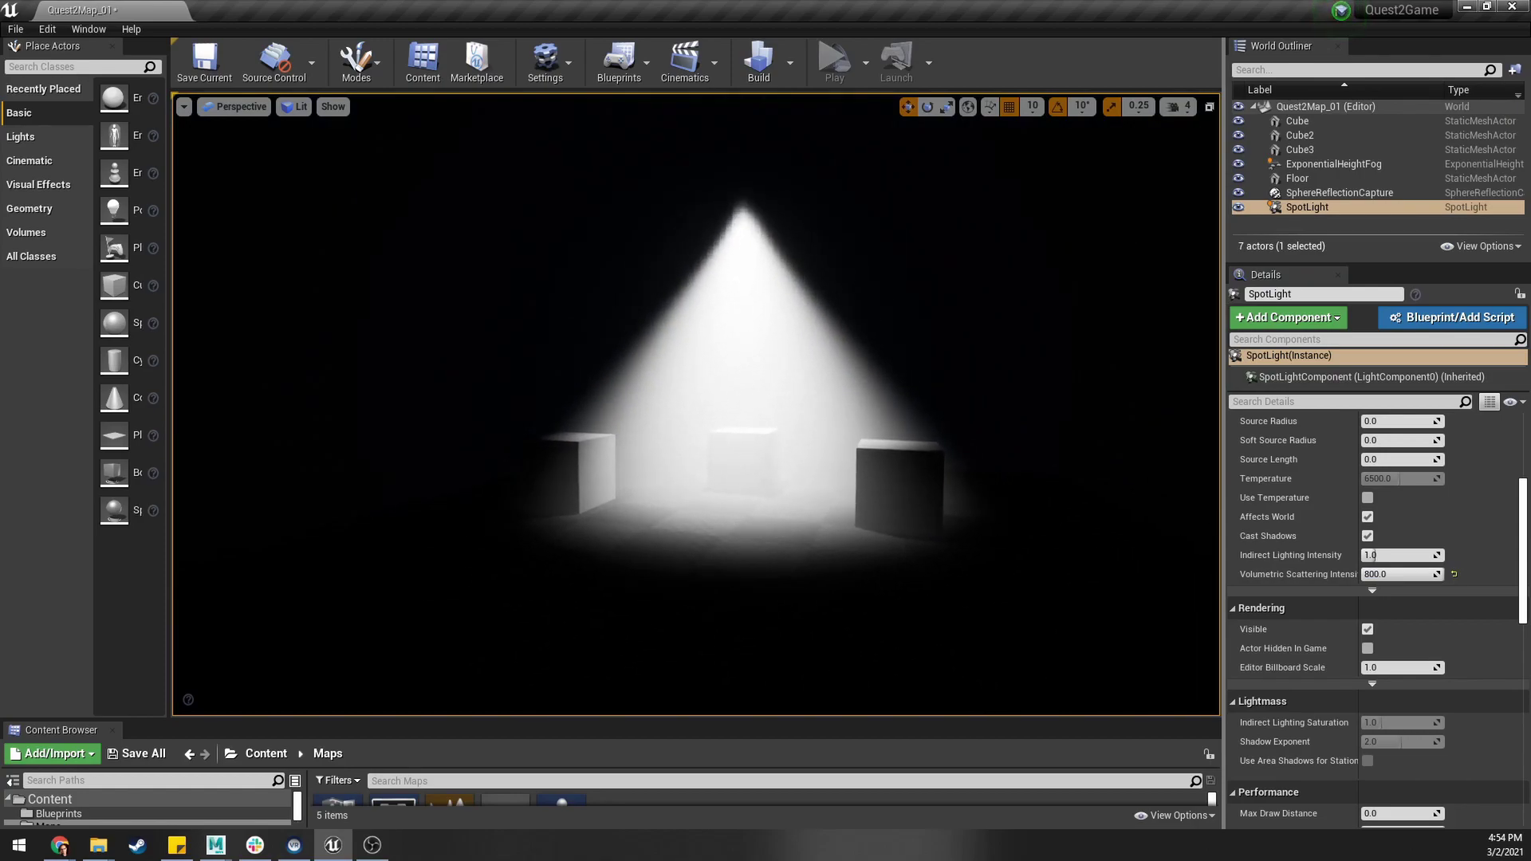
# Step: Set the SpotLight's Volumetric Scattering Intensity to 4, and briefly turn Game View off and on while inspecting the softer light shaft
pyautogui.click(1419, 575)
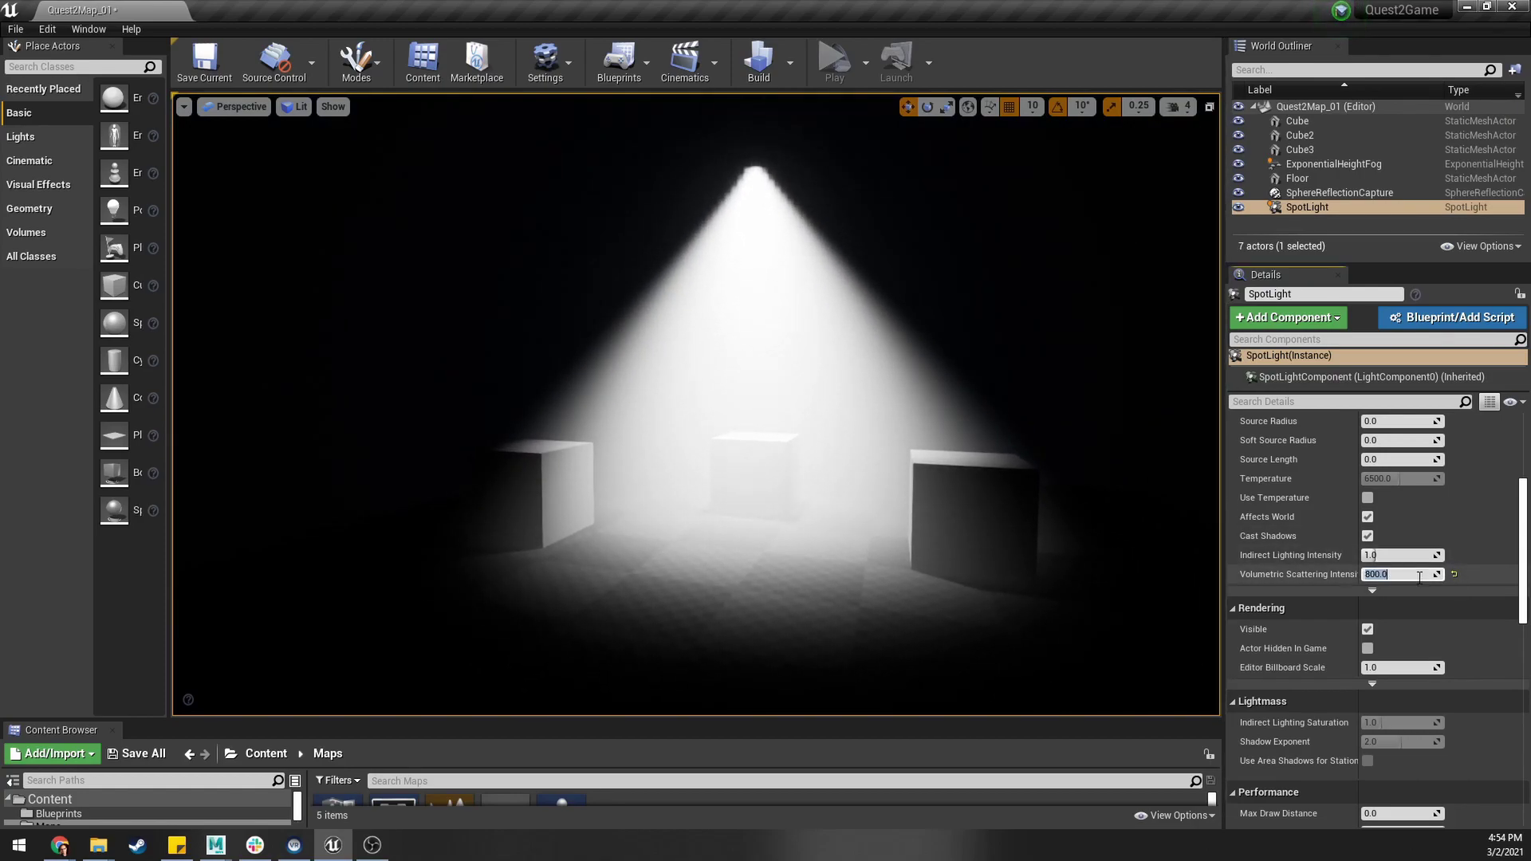
pyautogui.press('Return')
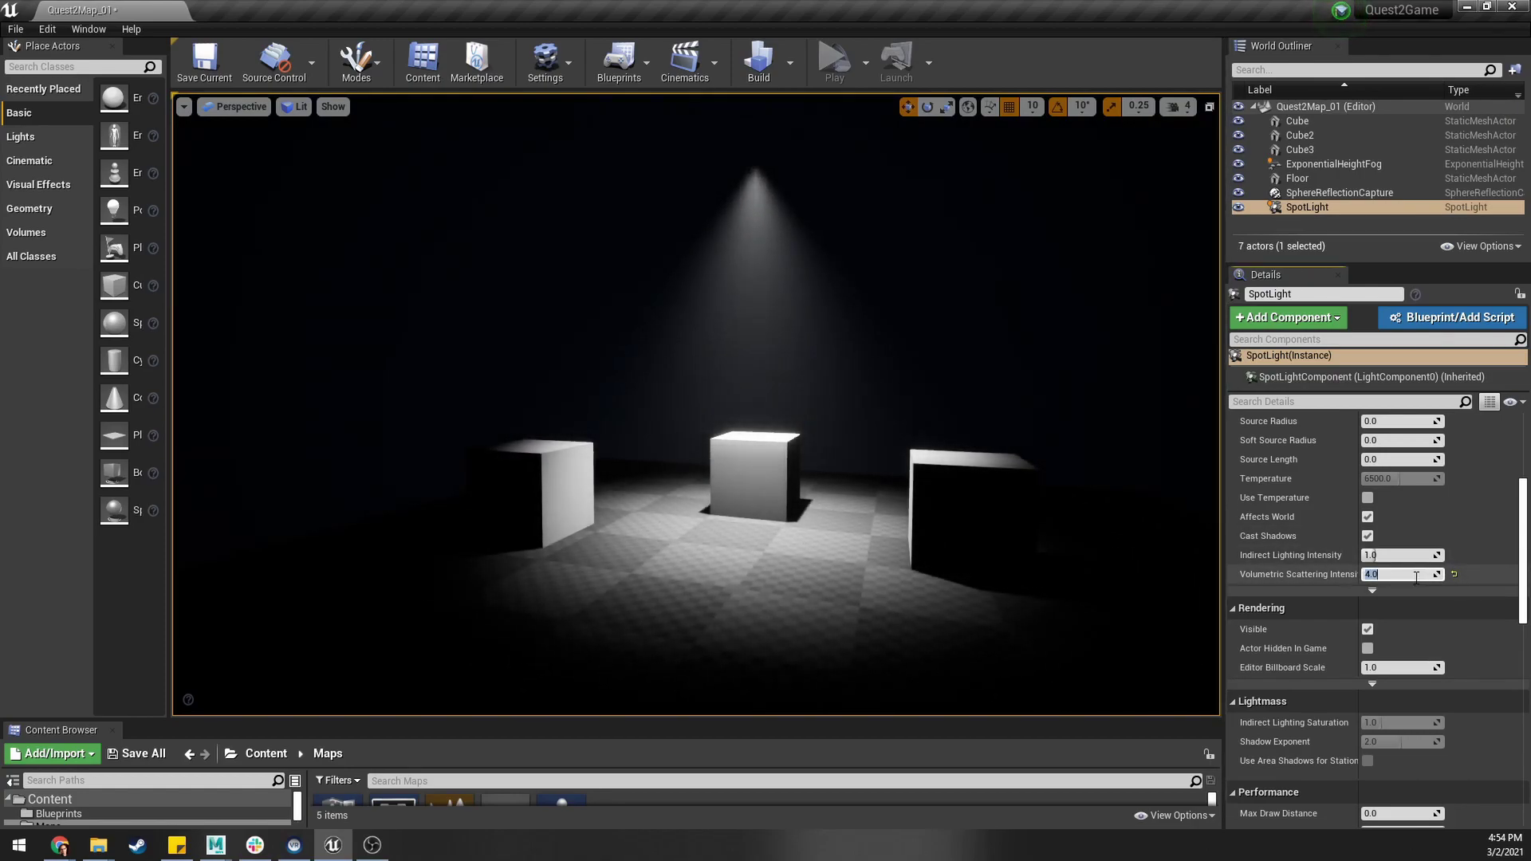
pyautogui.moveTo(890, 421); pyautogui.dragTo(984, 393, button='right')
pyautogui.scroll(-3, 890, 428)
pyautogui.press('g')
pyautogui.press('g')
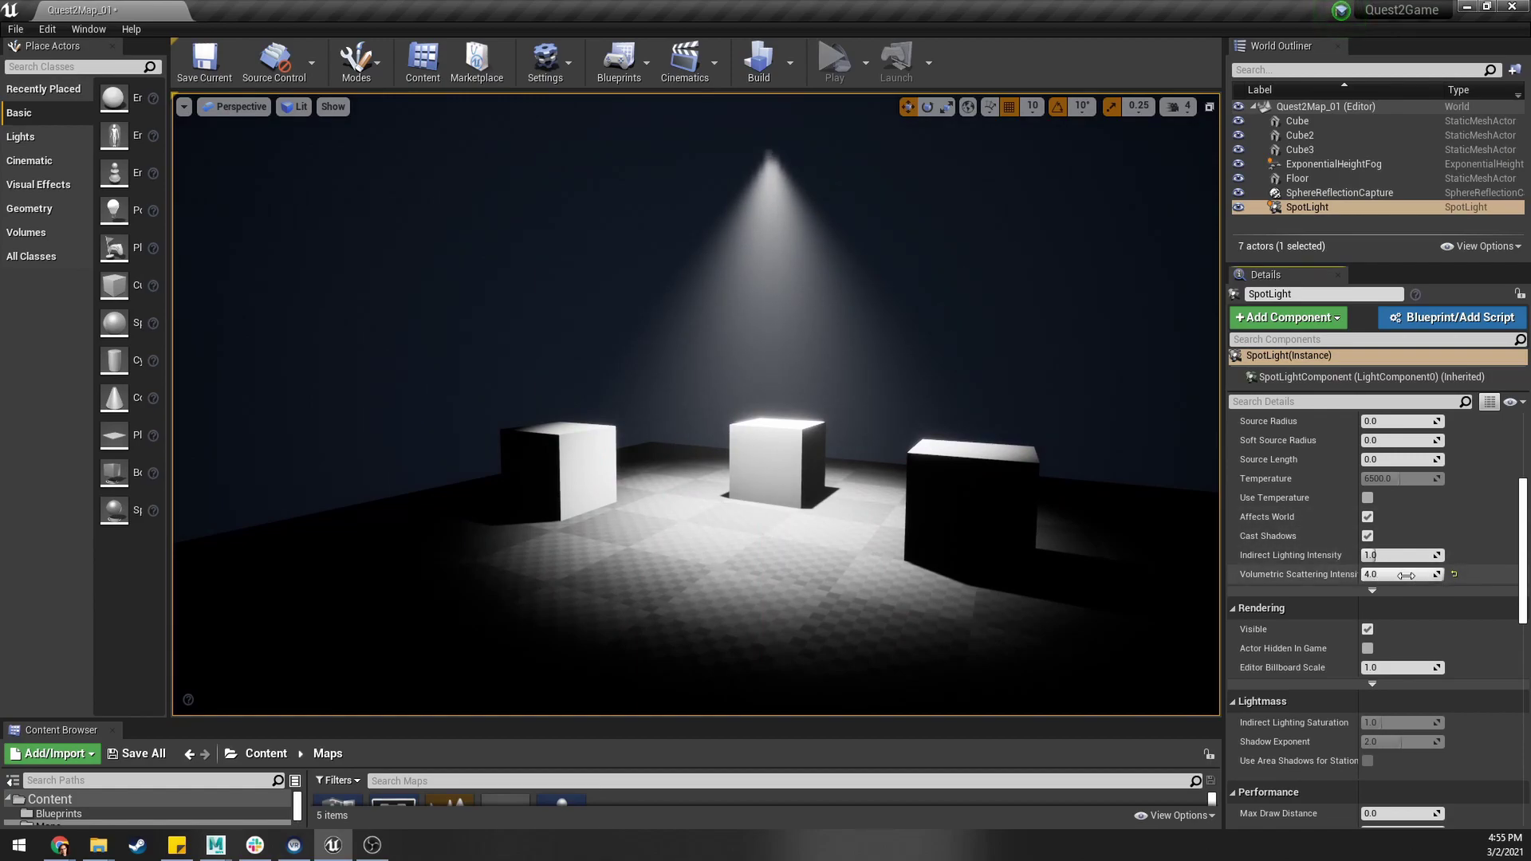
# Step: Lower the SpotLight's Volumetric Scattering Intensity to 0.25 and 0 for comparison, and set it back to 4
pyautogui.moveTo(1403, 575); pyautogui.dragTo(1368, 575)
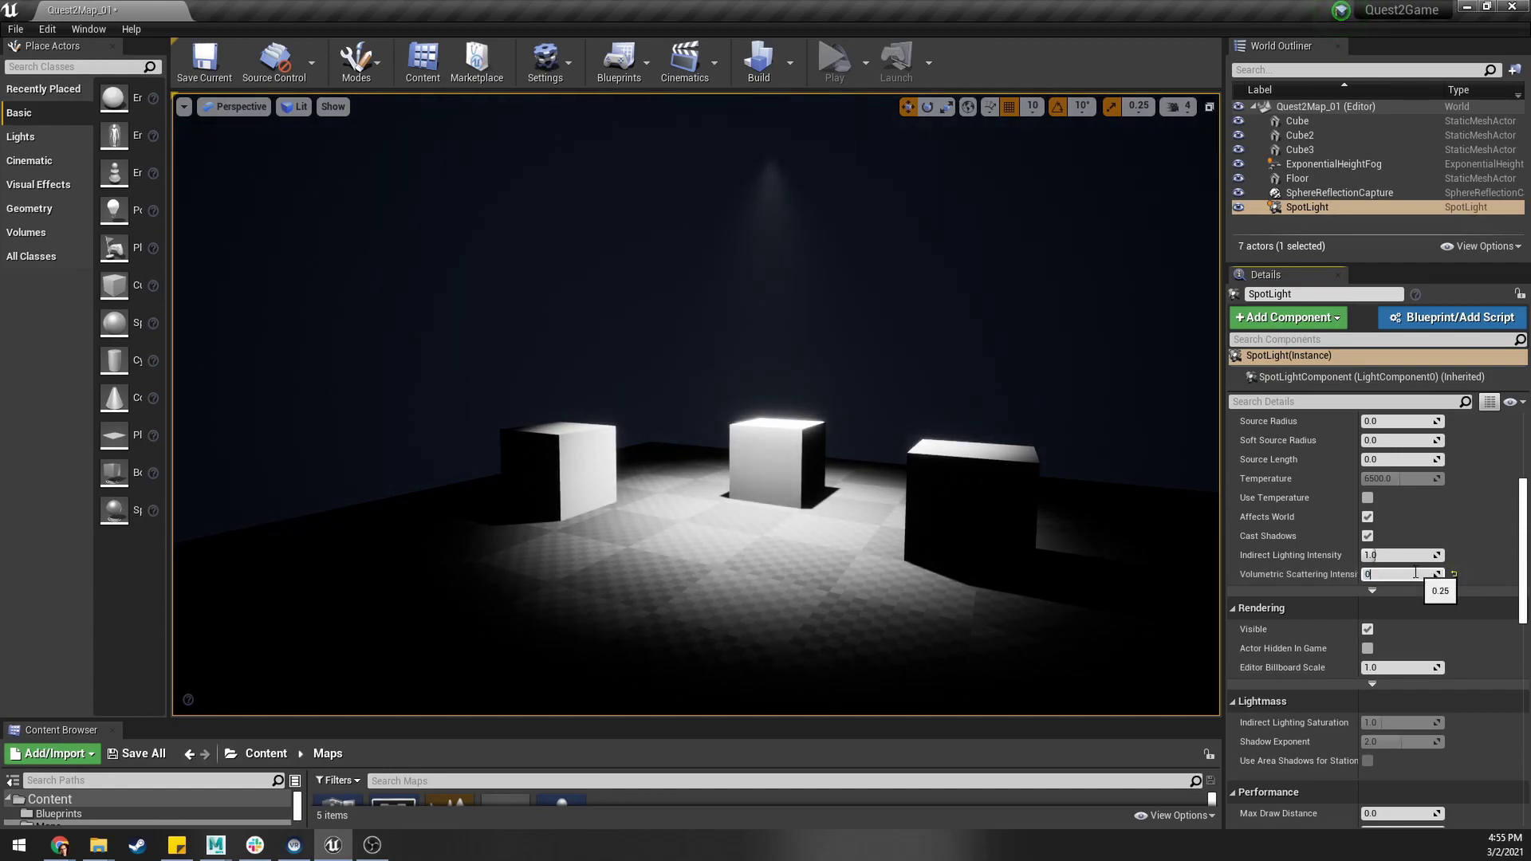
pyautogui.press('Return')
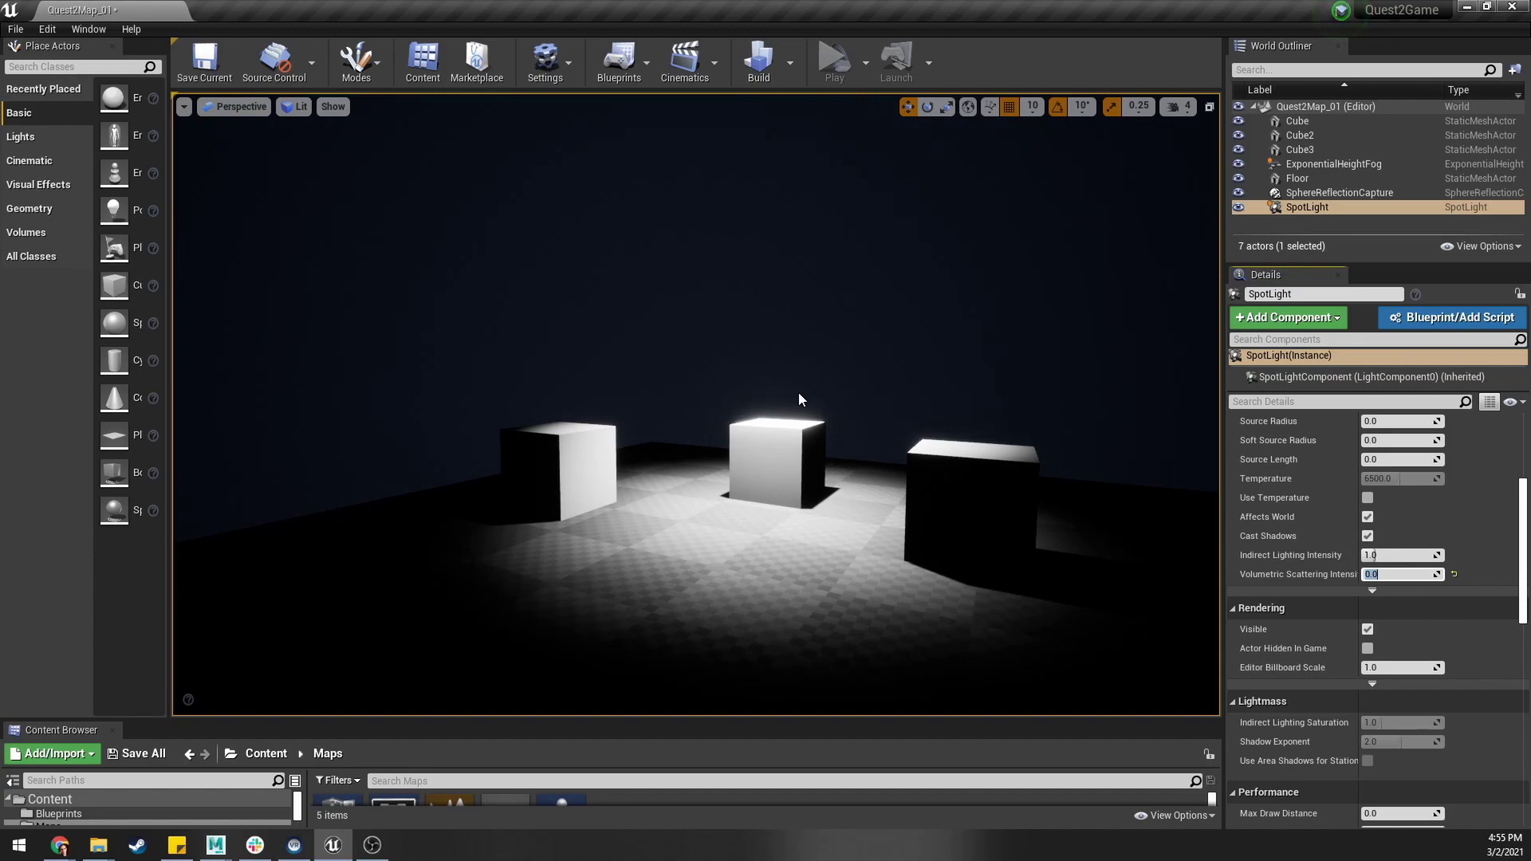
pyautogui.press('a')
pyautogui.moveTo(799, 394); pyautogui.dragTo(885, 394, button='right')
pyautogui.click(1415, 573)
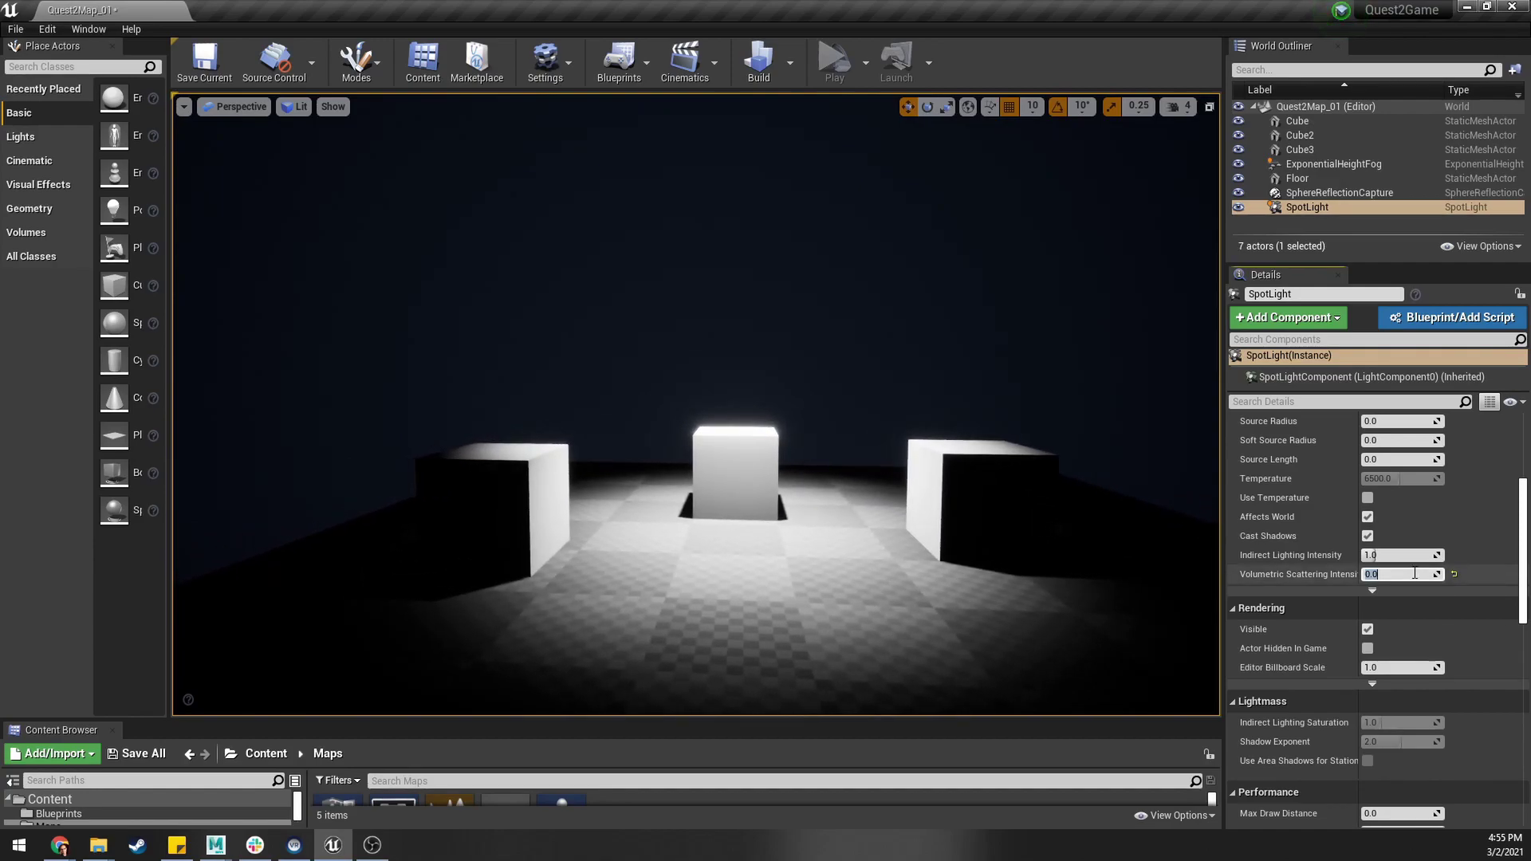
pyautogui.write('4')
pyautogui.press('Return')
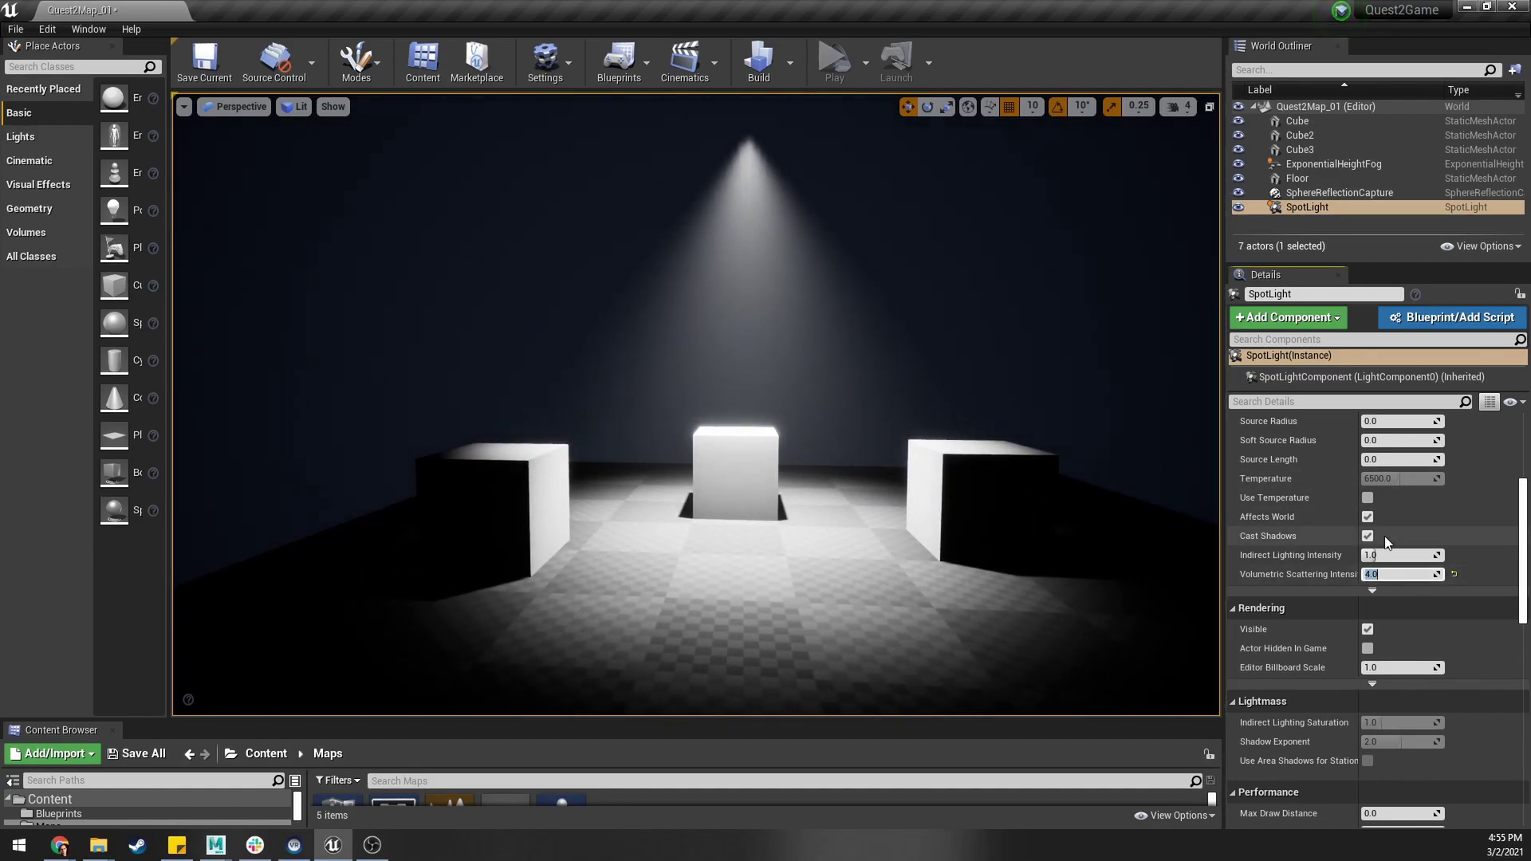
# Step: Increase the SpotLight's Attenuation Radius to 2571.51416
pyautogui.scroll(5, 1372, 590)
pyautogui.moveTo(1386, 595); pyautogui.dragTo(1404, 594)
pyautogui.press('s')
pyautogui.moveTo(910, 510); pyautogui.dragTo(908, 520, button='right')
pyautogui.moveTo(711, 293); pyautogui.dragTo(711, 295, button='right')
pyautogui.press('w')
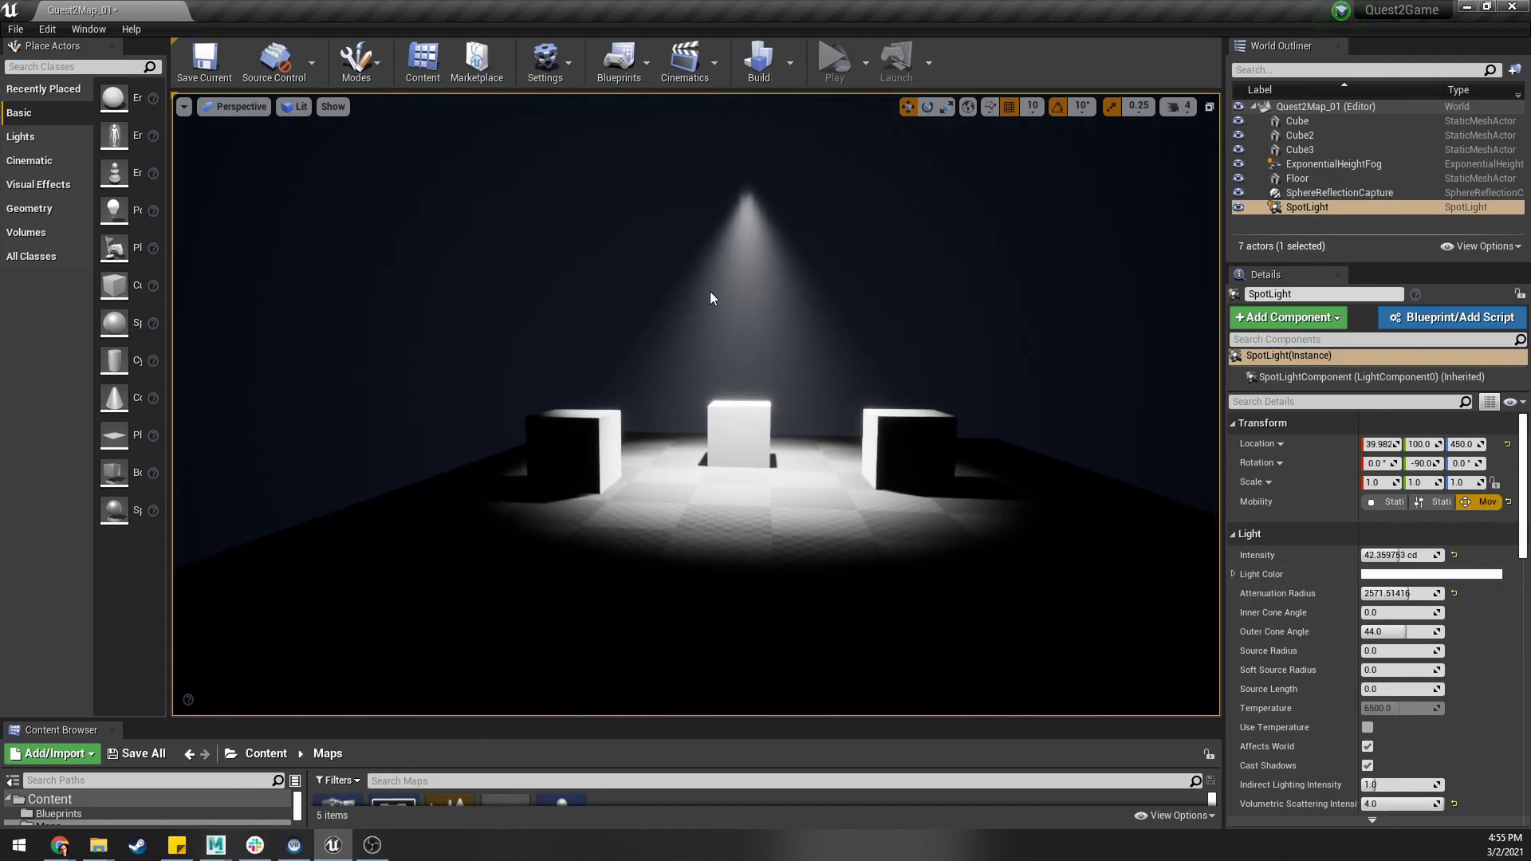
# Step: Examine how the light shaft behaves beneath the floor from a low viewpoint, and return to the view of the cubes
pyautogui.press('s')
pyautogui.moveTo(800, 535); pyautogui.dragTo(800, 537, button='right')
pyautogui.press('q')
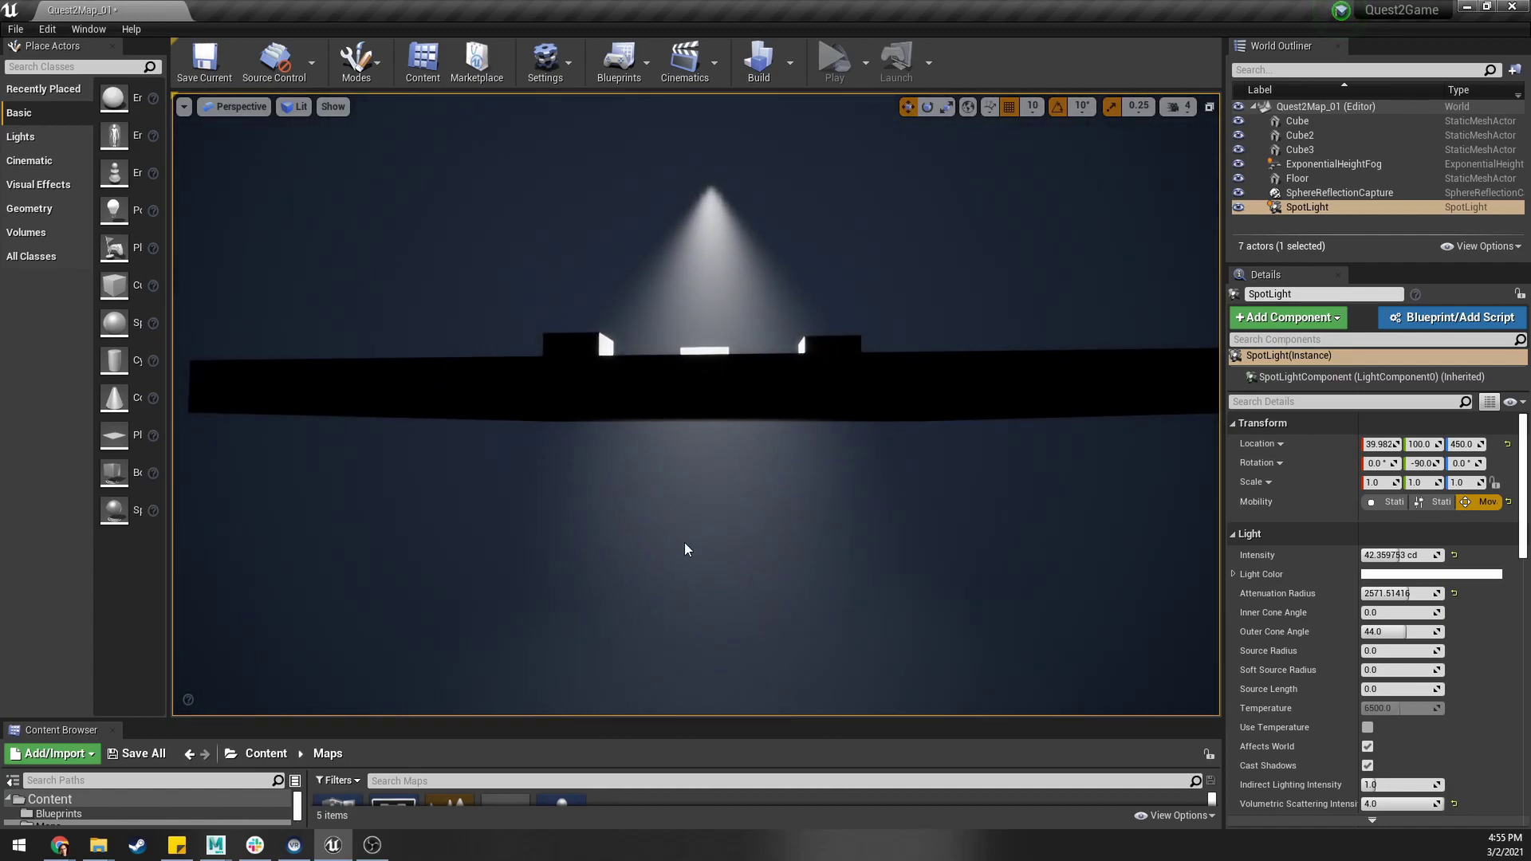
pyautogui.press('a')
pyautogui.moveTo(829, 514)
pyautogui.mouseDown(button='right')
pyautogui.moveTo(973, 514)
pyautogui.moveTo(854, 514)
pyautogui.mouseUp(button='right')
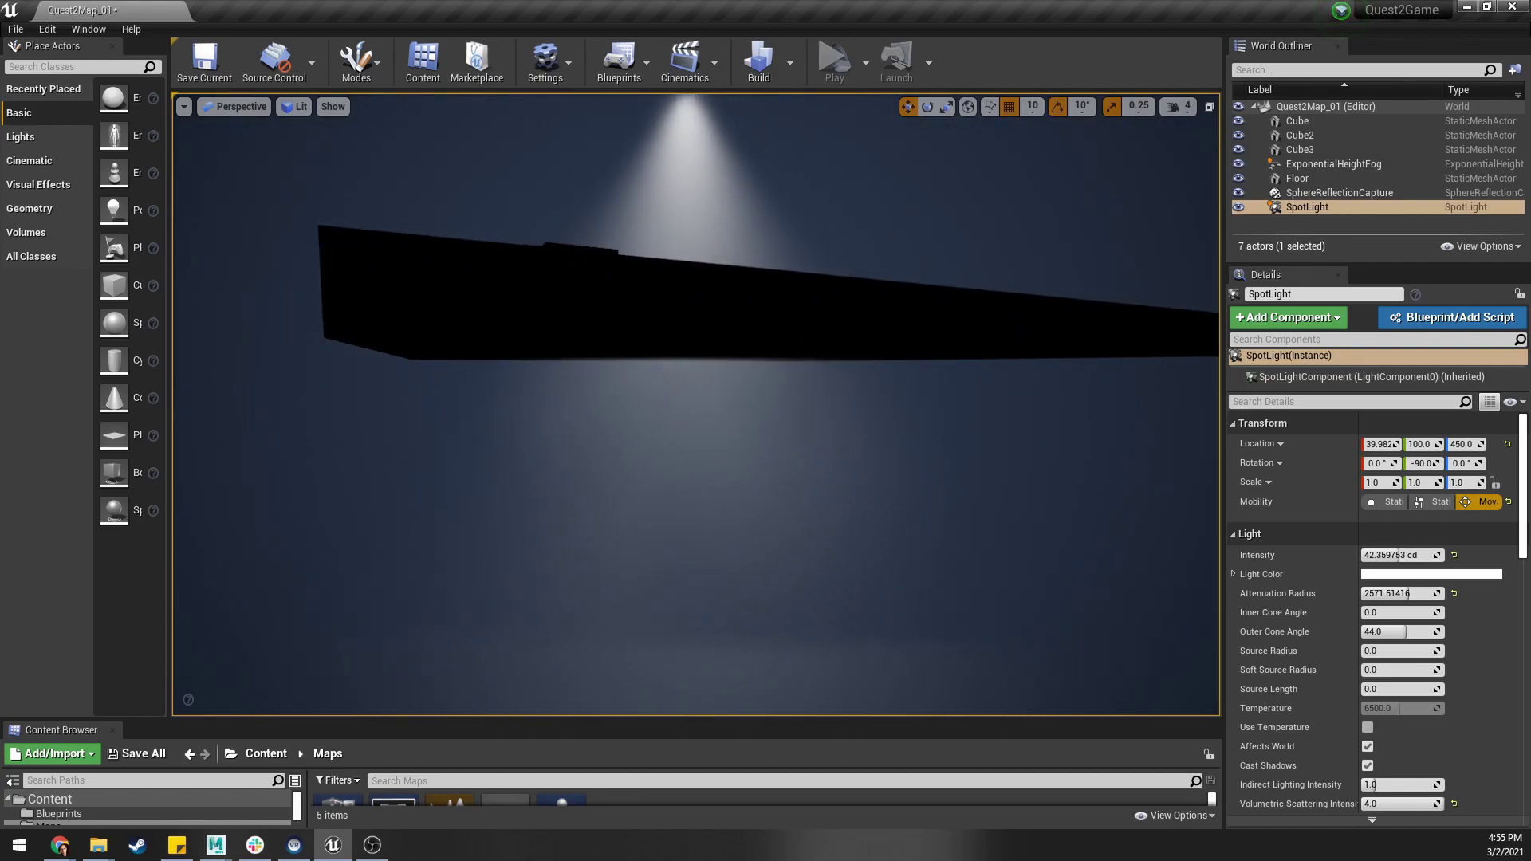
pyautogui.moveTo(695, 404)
pyautogui.mouseDown(button='right')
pyautogui.moveTo(567, 413)
pyautogui.moveTo(695, 405)
pyautogui.mouseUp(button='right')
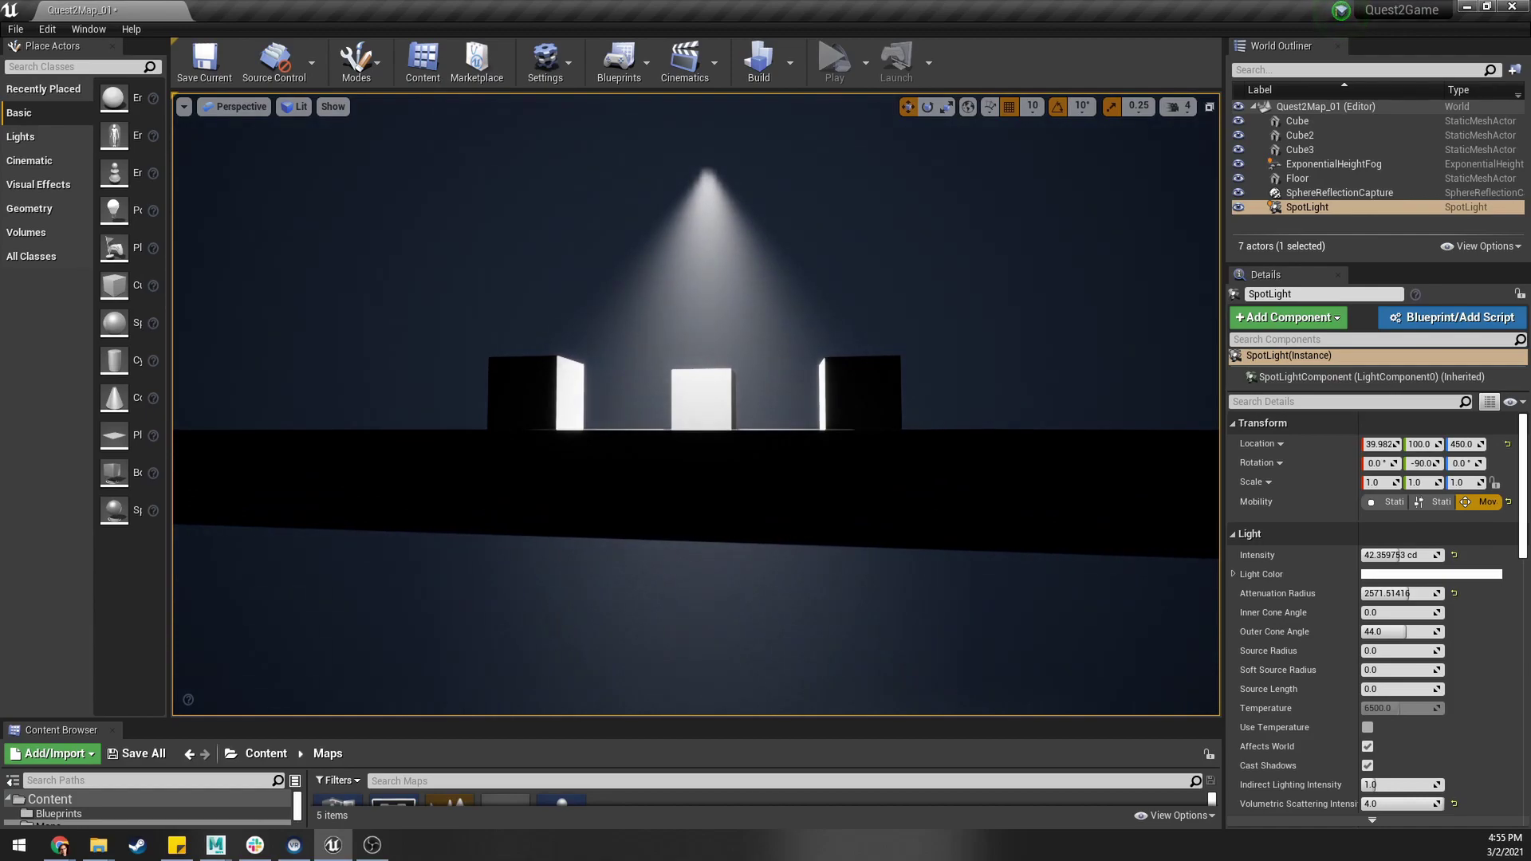
pyautogui.moveTo(670, 341)
pyautogui.mouseDown(button='right')
pyautogui.moveTo(670, 391)
pyautogui.moveTo(670, 342)
pyautogui.mouseUp(button='right')
pyautogui.moveTo(720, 509); pyautogui.dragTo(720, 509, button='right')
# Step: Reduce the SpotLight's Attenuation Radius to 692.168701 with its cone outline shown, and hide the editor icons again with Game View
pyautogui.press('g')
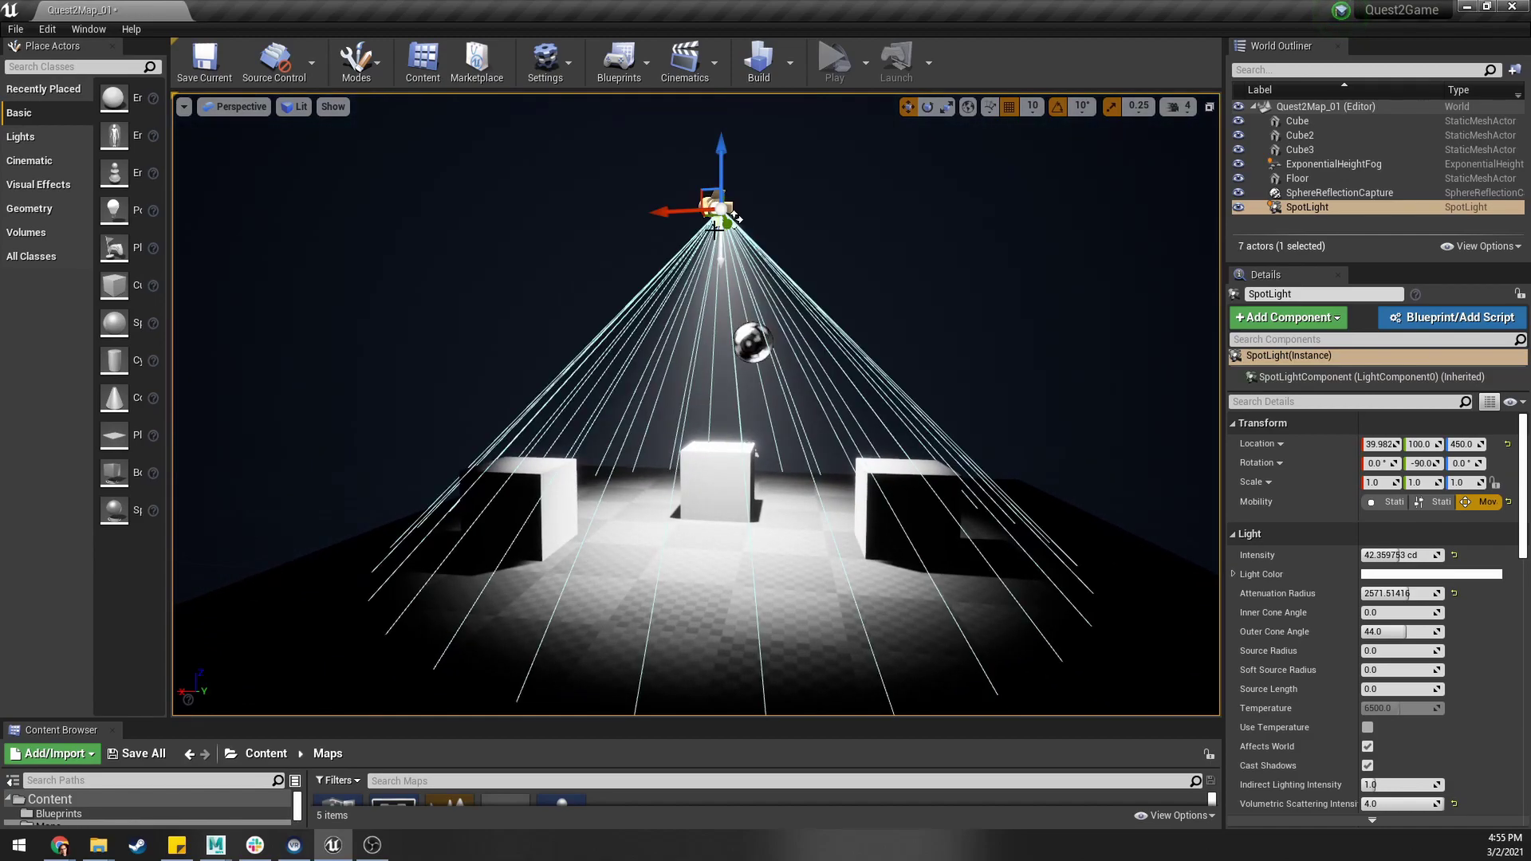
pyautogui.moveTo(1408, 594); pyautogui.dragTo(1377, 593)
pyautogui.moveTo(720, 509); pyautogui.dragTo(720, 445, button='right')
pyautogui.press('g')
pyautogui.moveTo(622, 415)
pyautogui.mouseDown(button='right')
pyautogui.moveTo(607, 417)
pyautogui.moveTo(621, 410)
pyautogui.mouseUp(button='right')
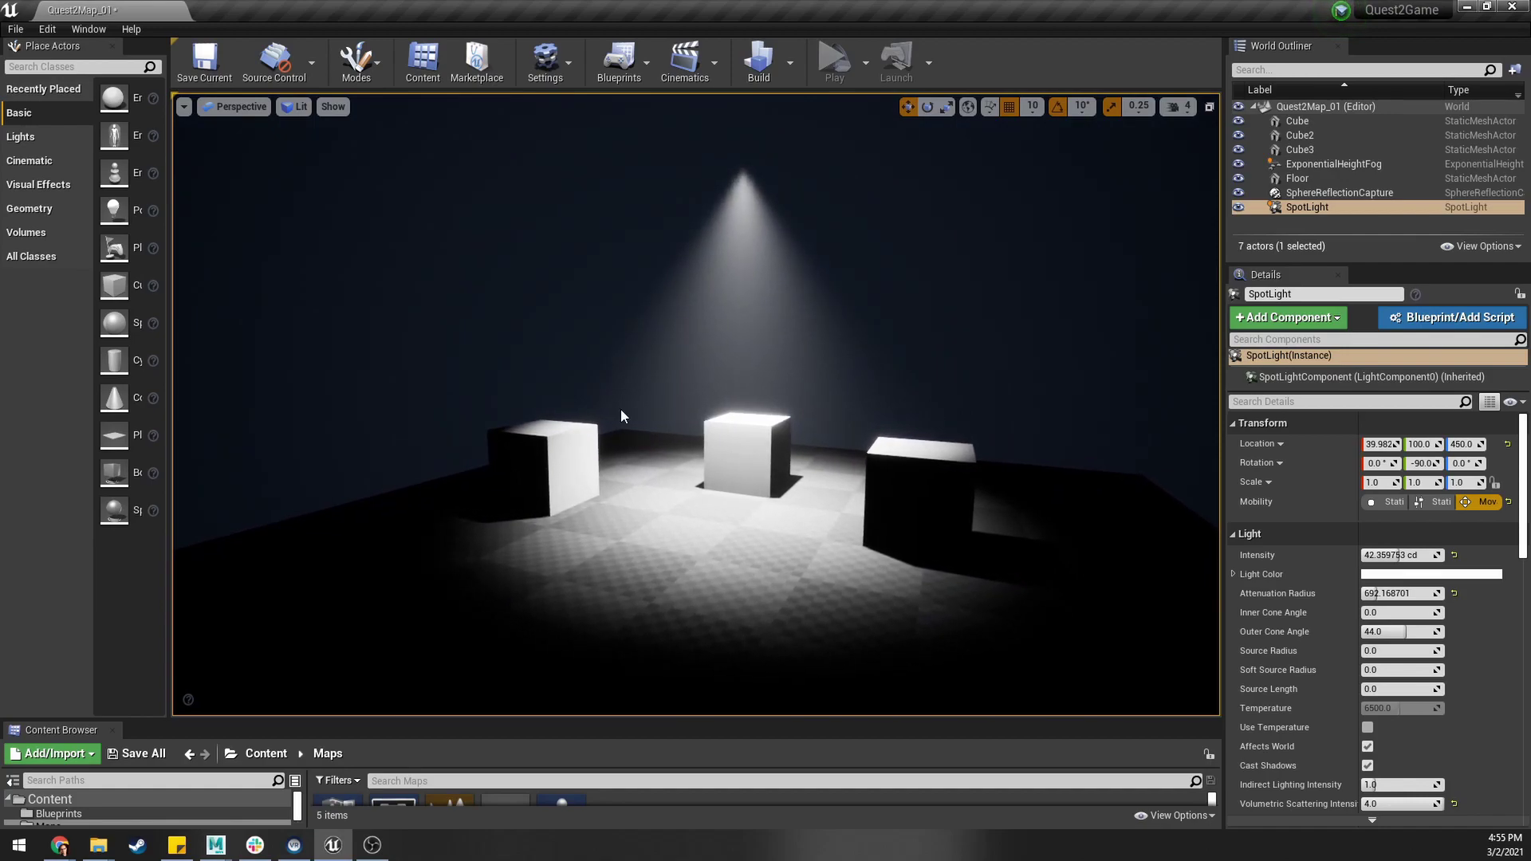